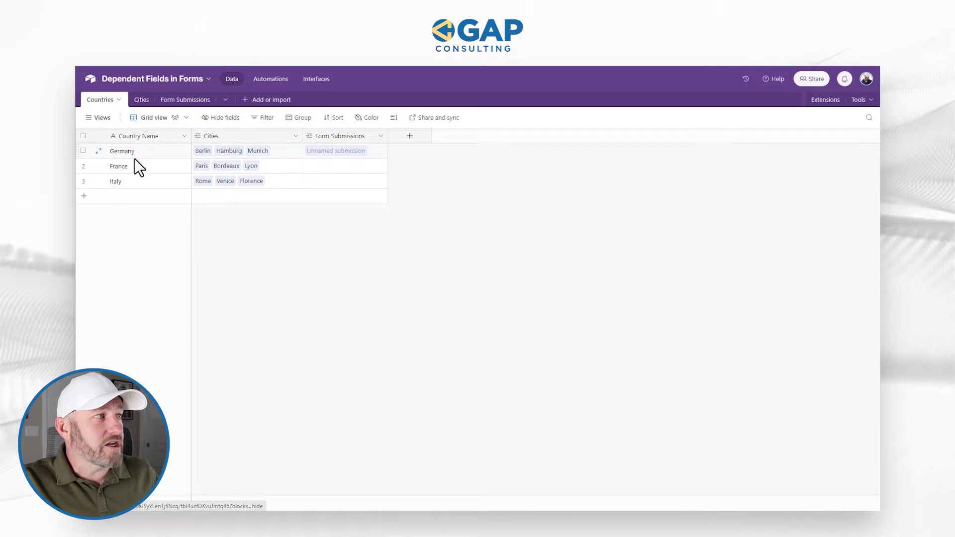
Review the Countries, Cities and Form Submissions tables and how their records are linked
click(132, 154)
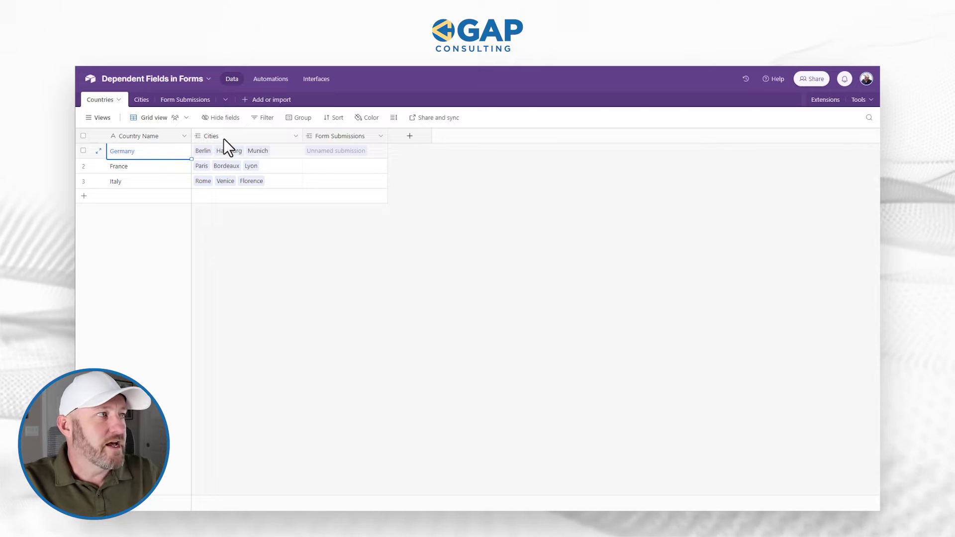
click(142, 101)
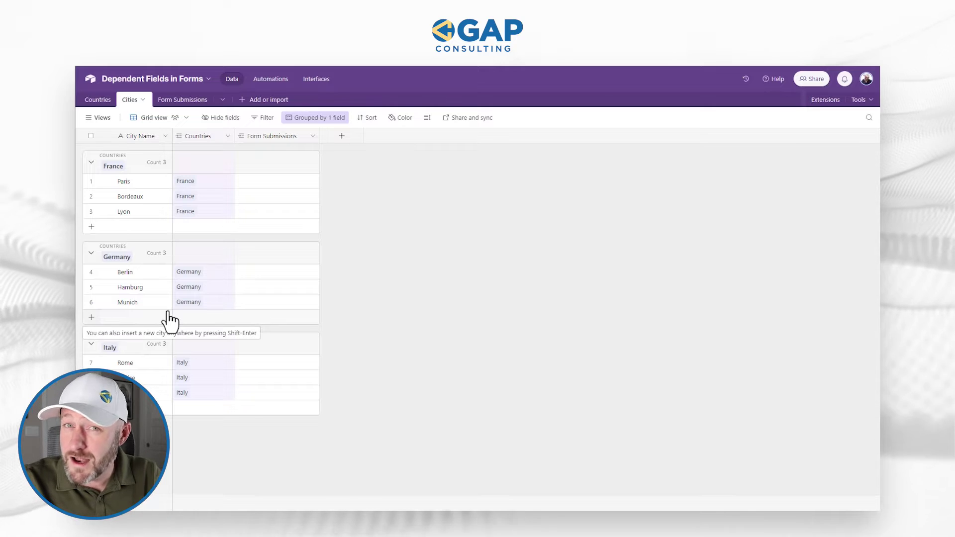
click(97, 100)
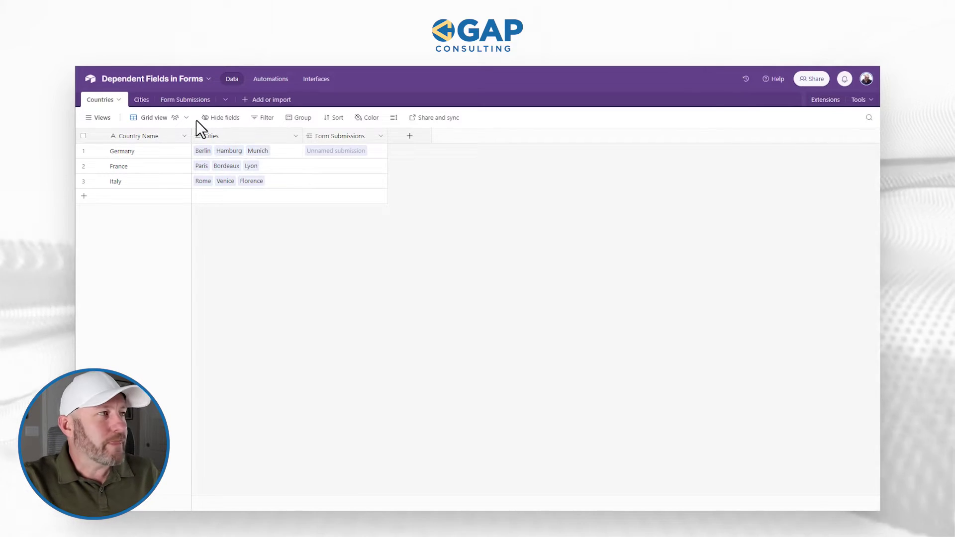
click(184, 100)
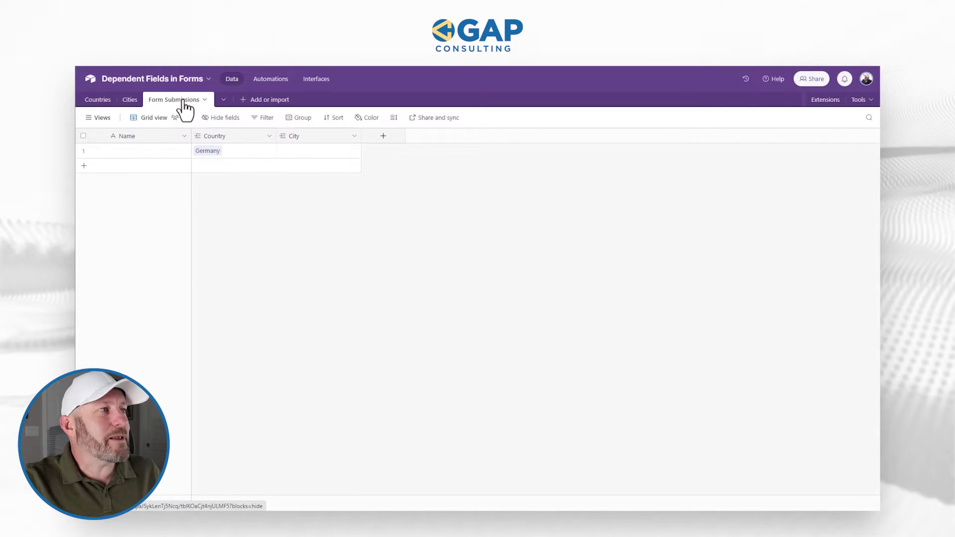
Browse the city options offered for the Germany record in Form Submissions, and close the list without choosing one
click(234, 153)
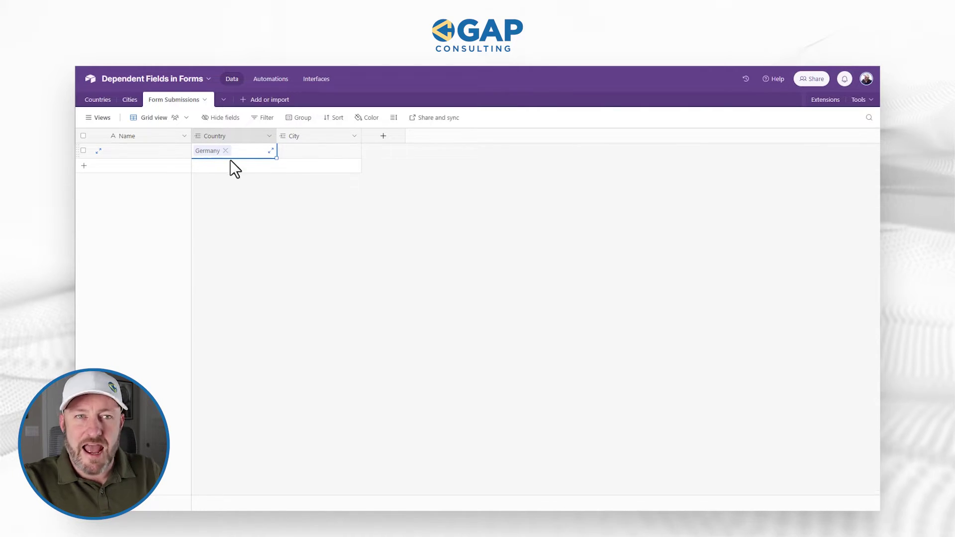
click(288, 157)
click(284, 151)
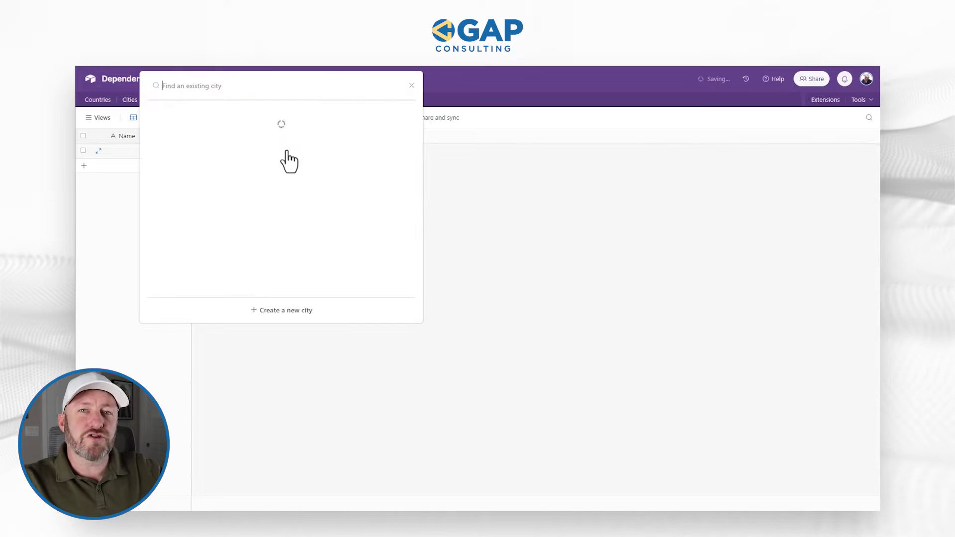
scroll(275, 263, down, 5)
scroll(275, 271, up, 5)
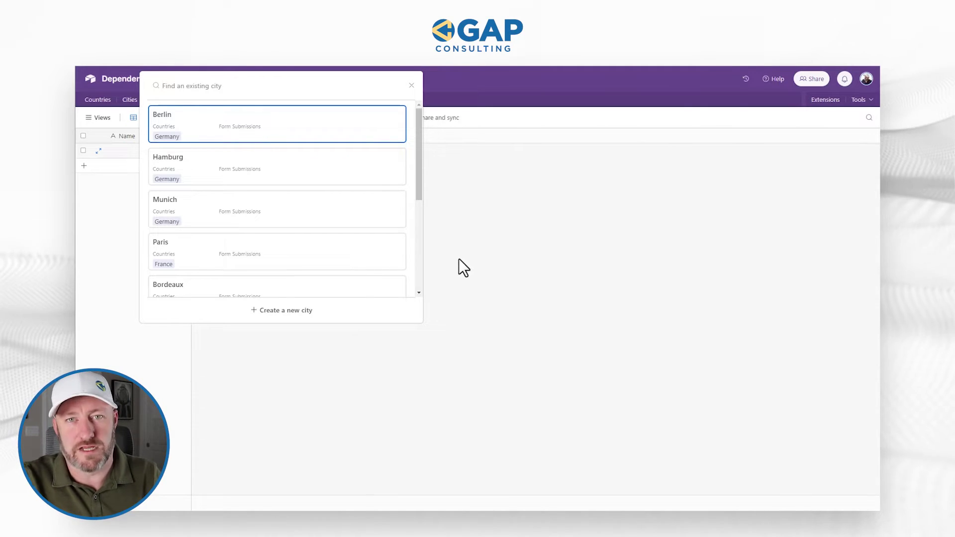
click(509, 263)
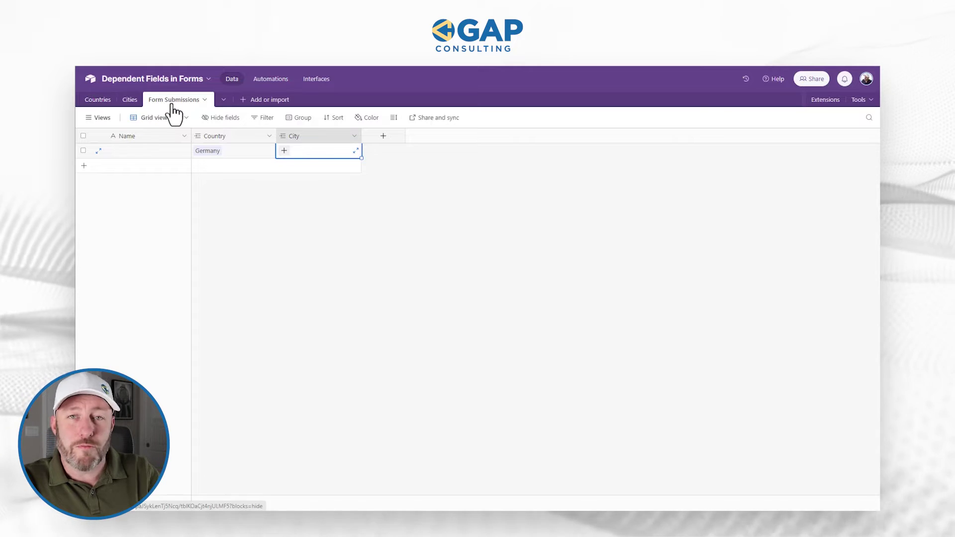
Recheck the Countries and Cities tables, and return to the Germany entry in Form Submissions
click(105, 102)
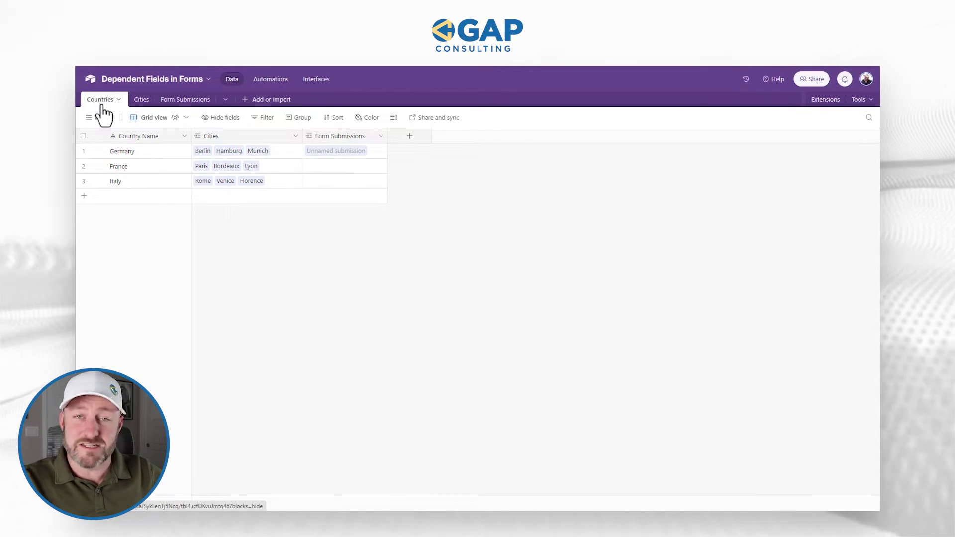
click(140, 102)
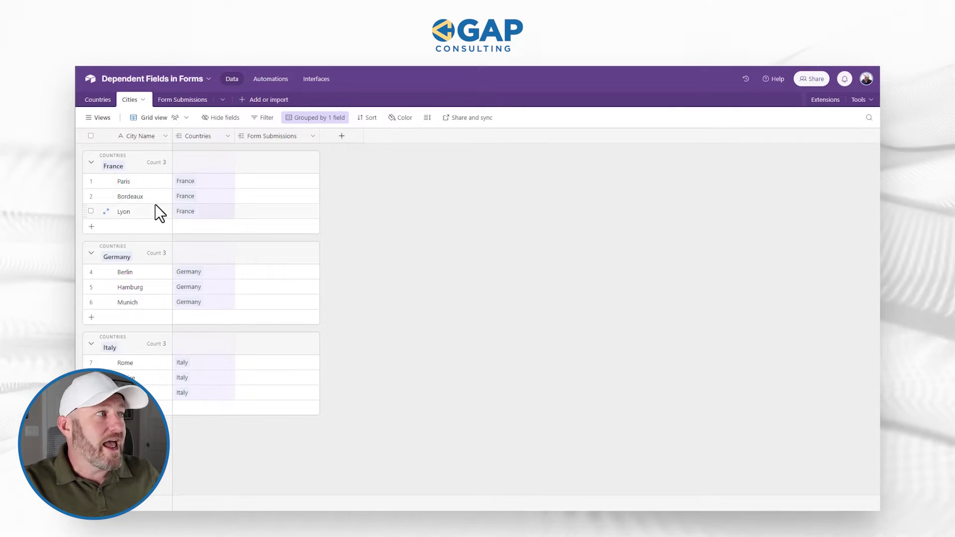
click(193, 102)
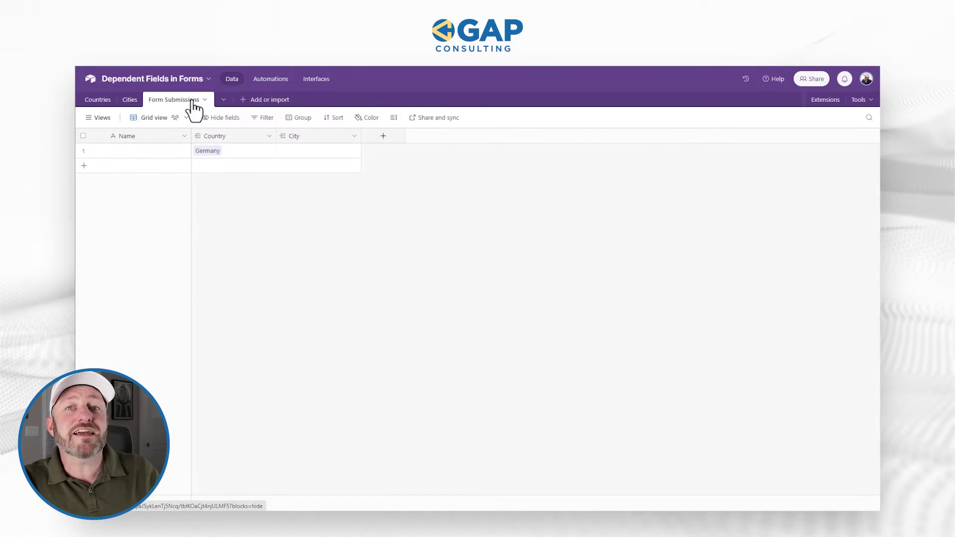
click(238, 154)
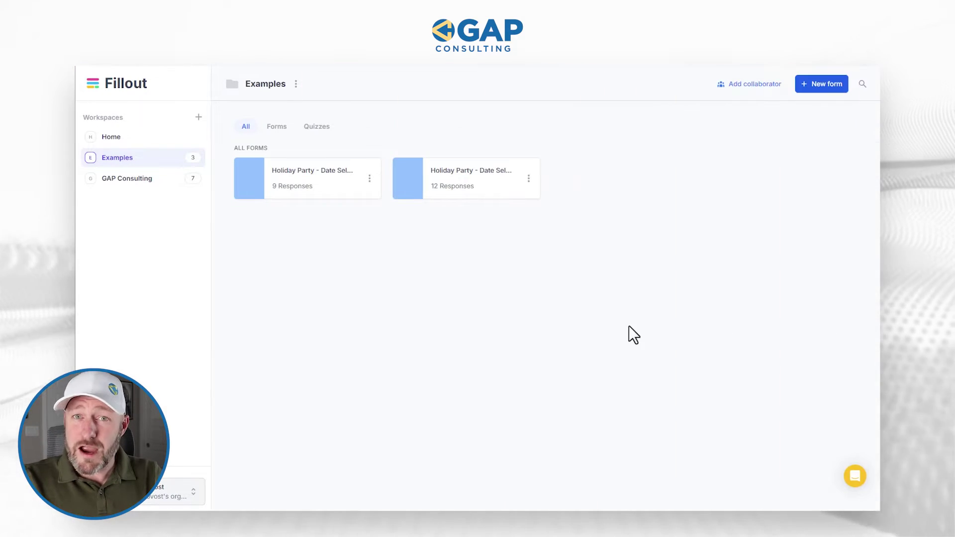
Switch to Fillout and start a new Airtable form in the Examples workspace, using the Bold theme and the First Airtable connection
click(826, 86)
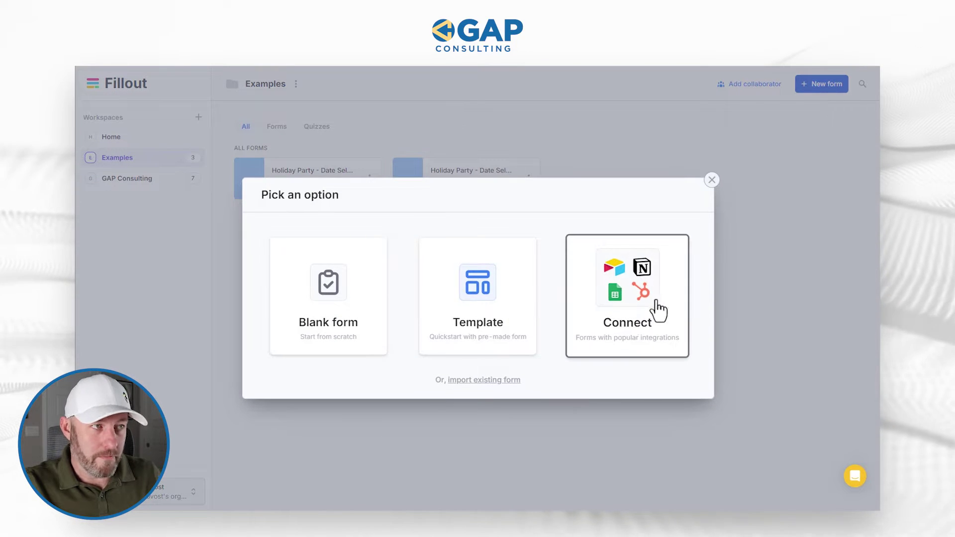
click(633, 324)
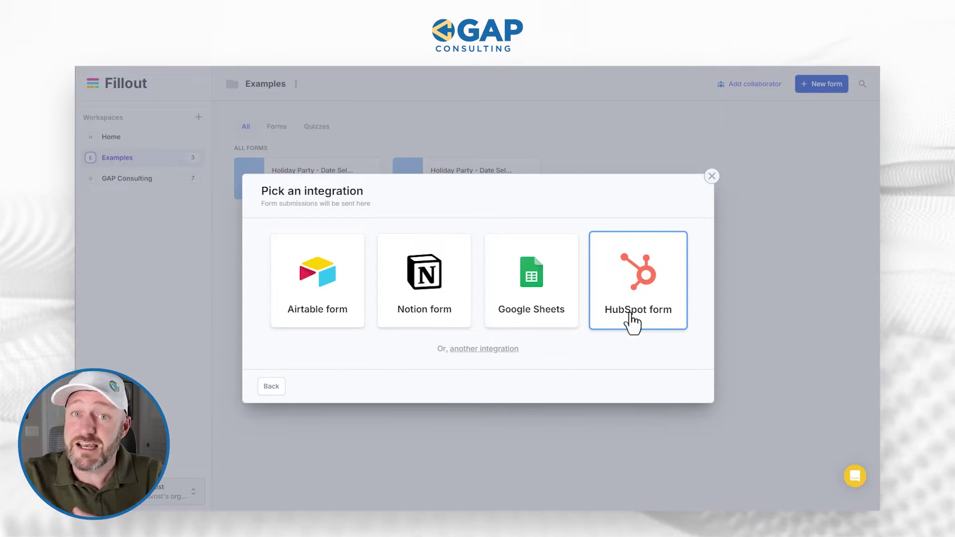
click(351, 316)
scroll(305, 328, down, 2)
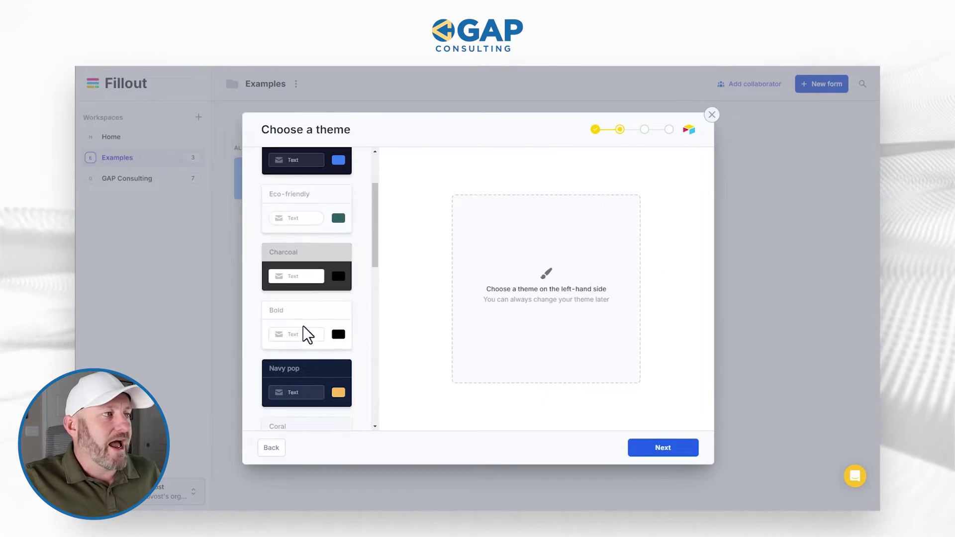
click(297, 338)
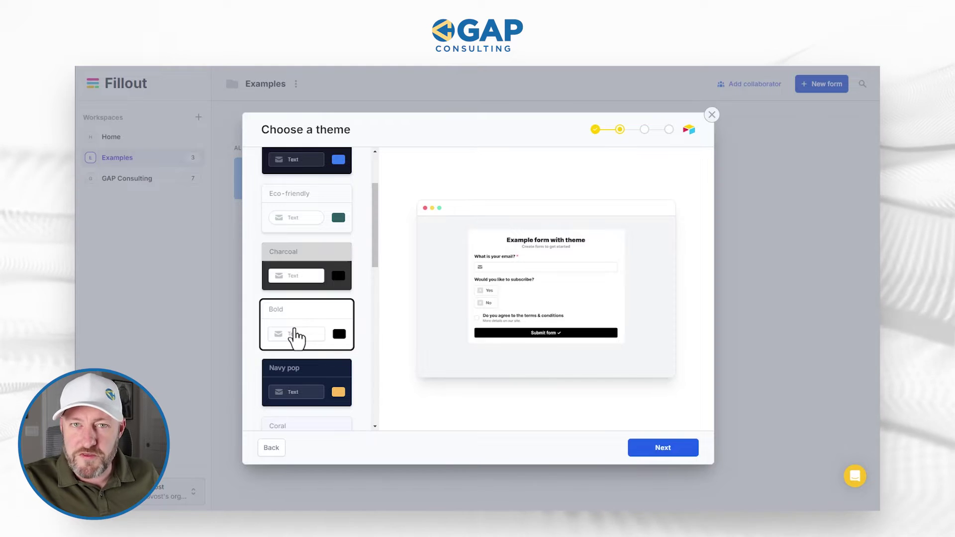
click(655, 449)
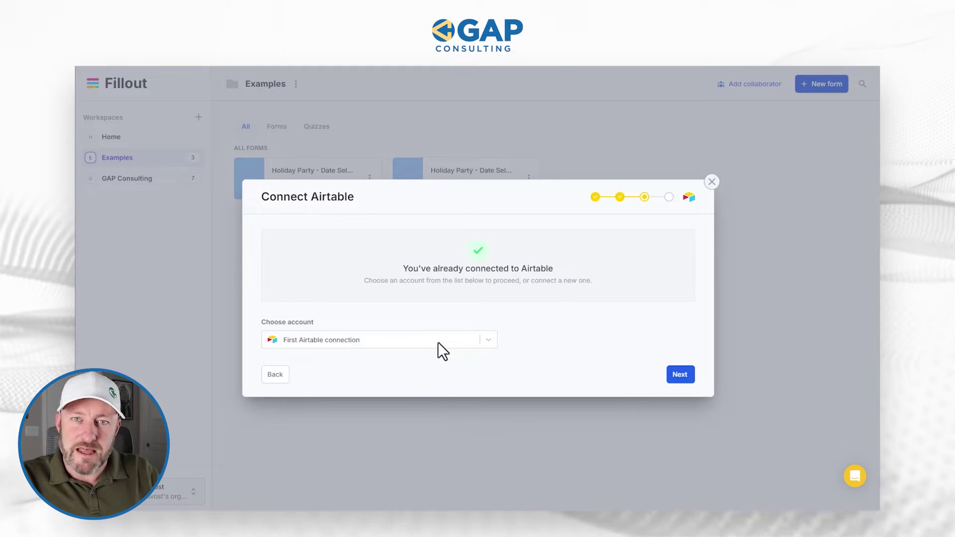
click(682, 378)
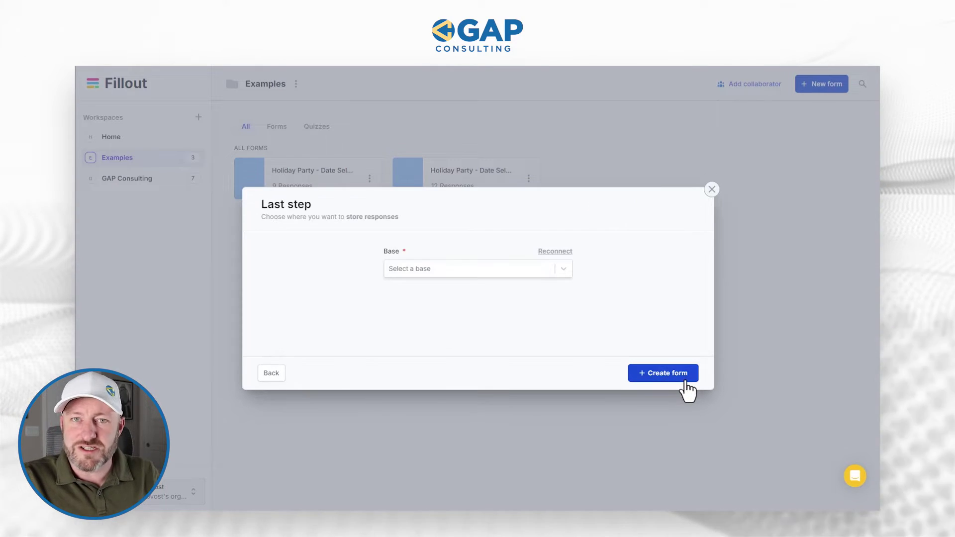
Store responses in the Form Submissions table of the Dependent Fields in Forms base, and create the form as "Dependent Forms"
click(438, 273)
text(depe)
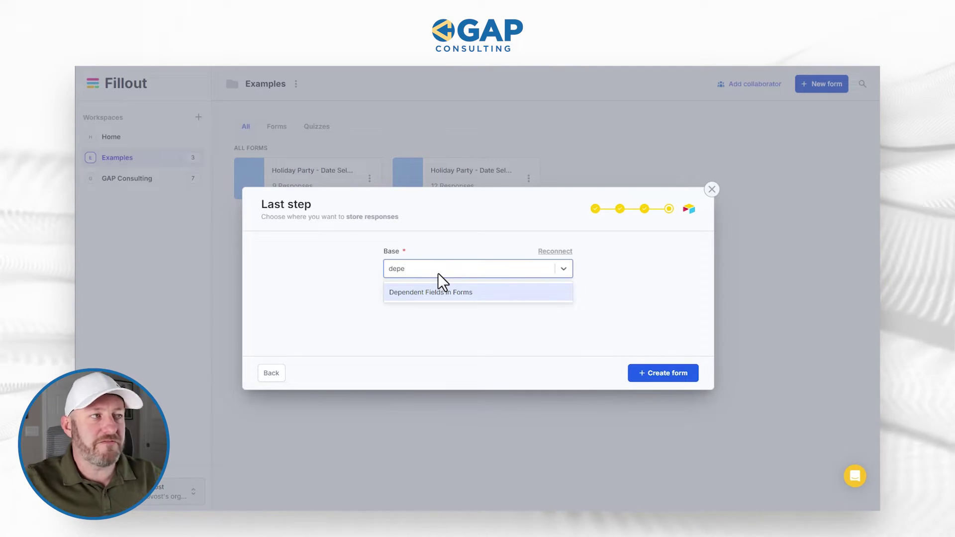
click(449, 293)
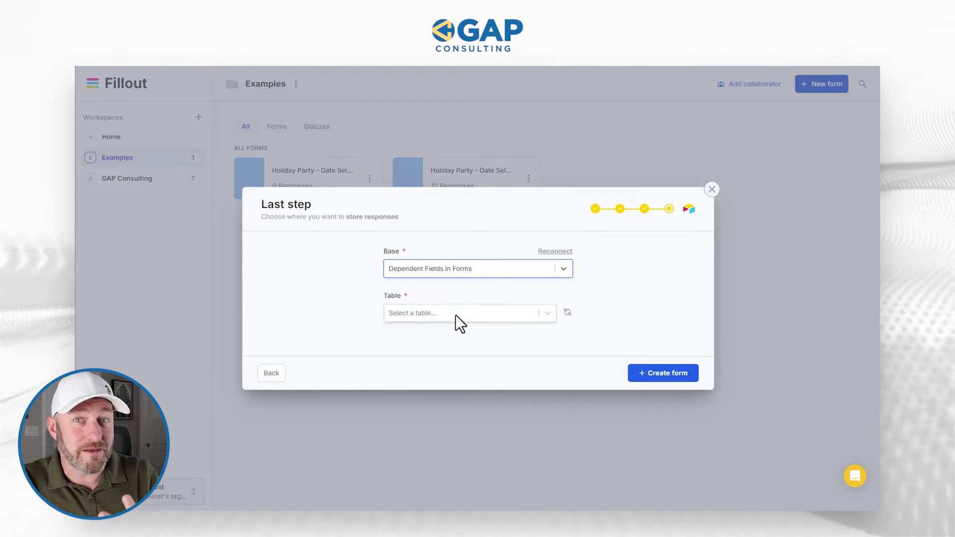
click(455, 314)
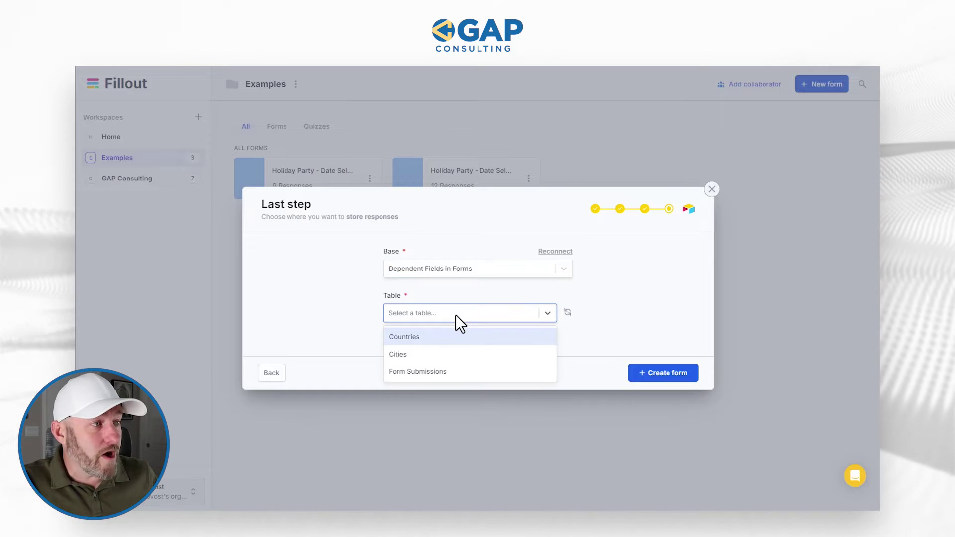
click(444, 371)
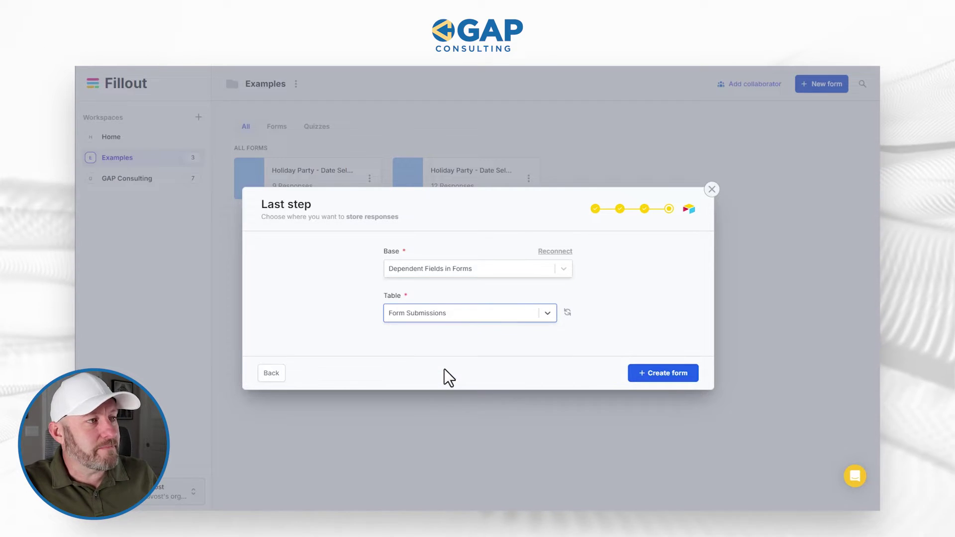
click(683, 377)
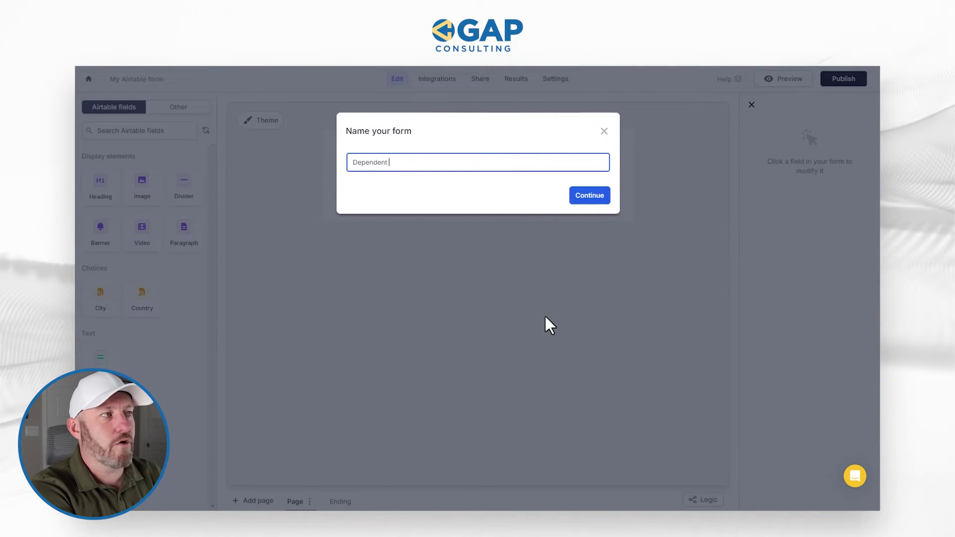
key(Return)
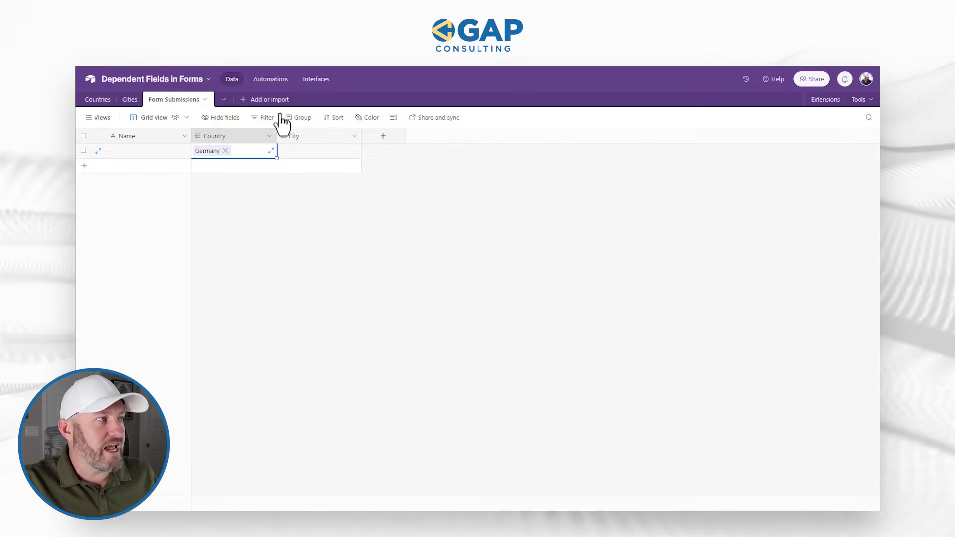
Switch to Airtable and examine the Name, Country and City fields of the Form Submissions table
click(145, 136)
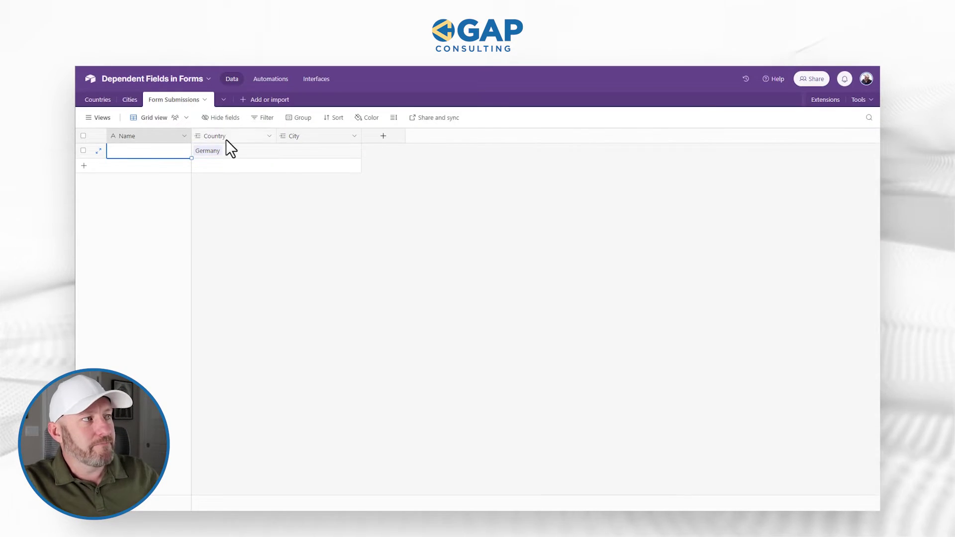
click(229, 139)
click(318, 146)
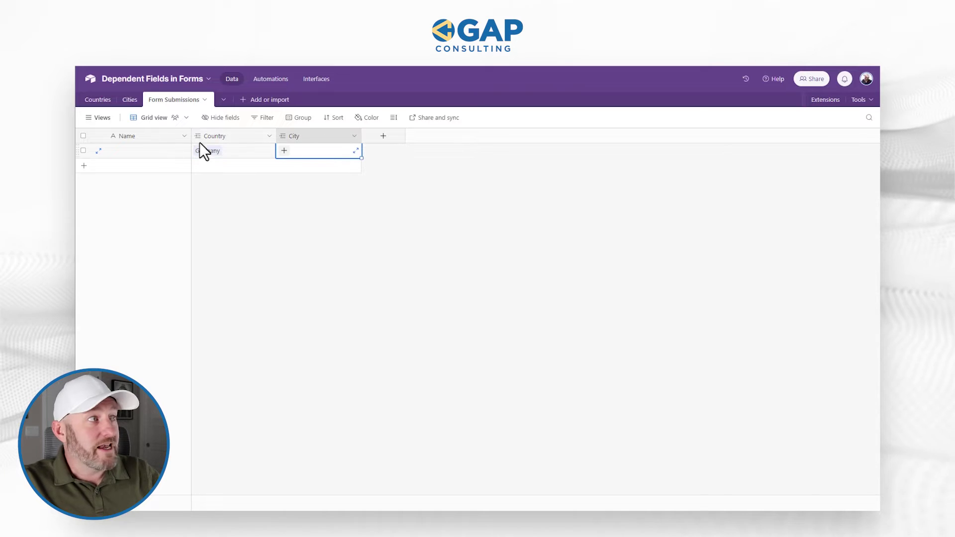
click(149, 144)
click(223, 135)
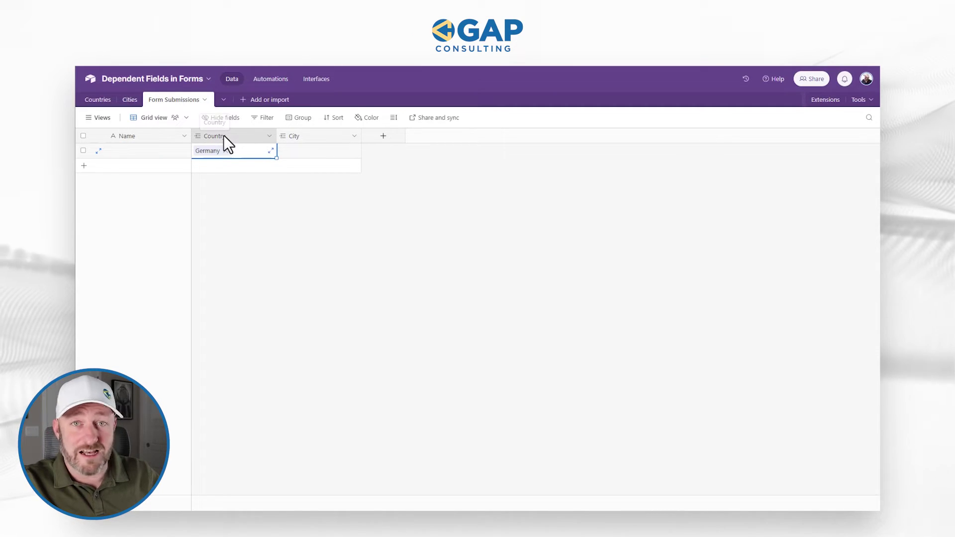
click(306, 137)
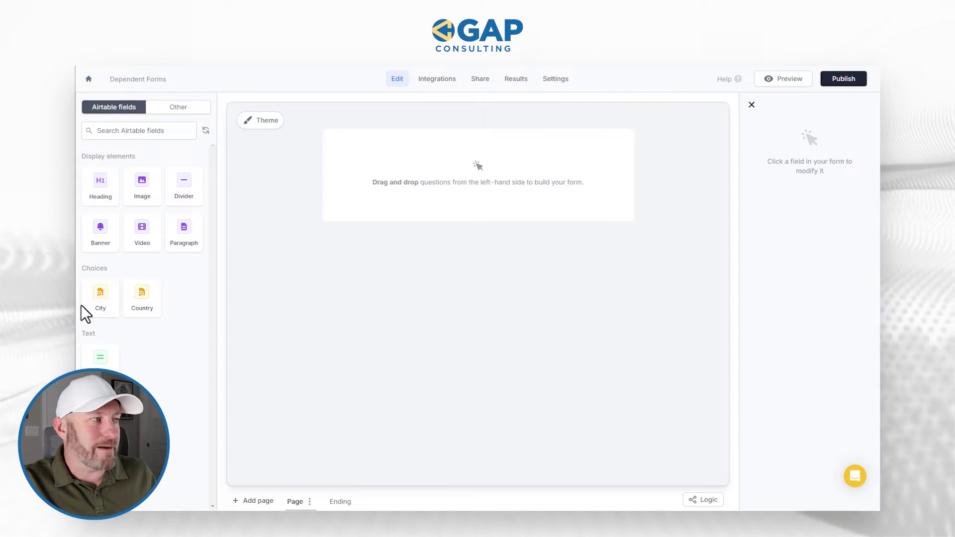
Back in Fillout, add the Country and City fields to the form and pick Germany as the country
click(143, 306)
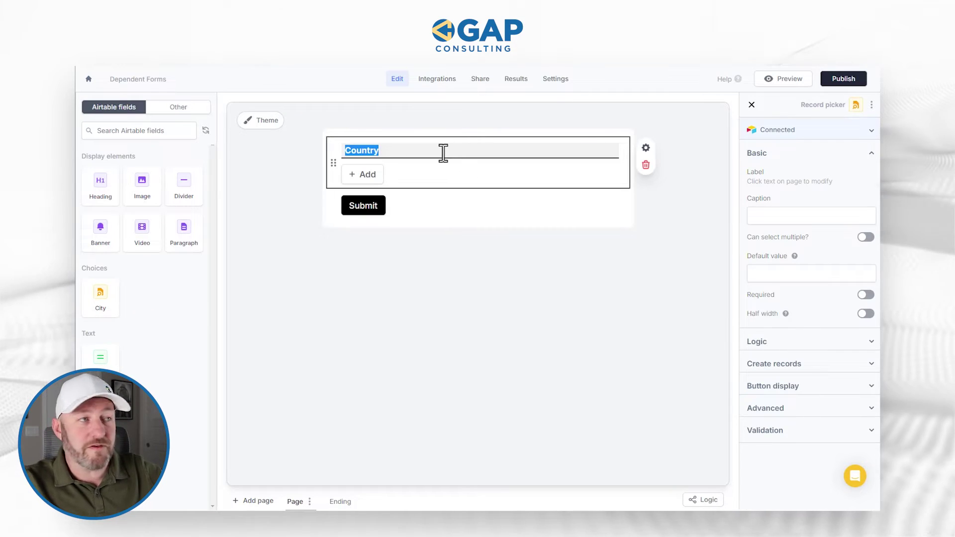
click(101, 310)
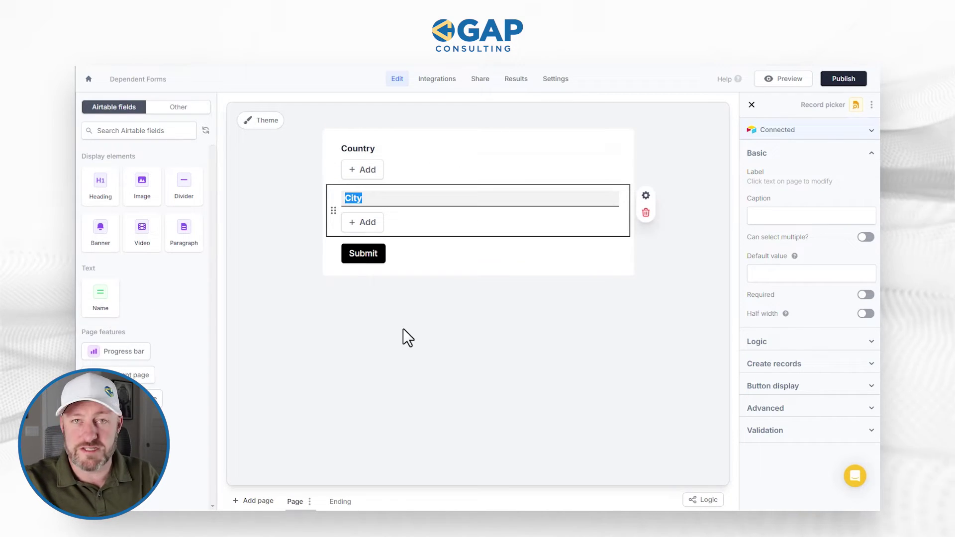
click(497, 179)
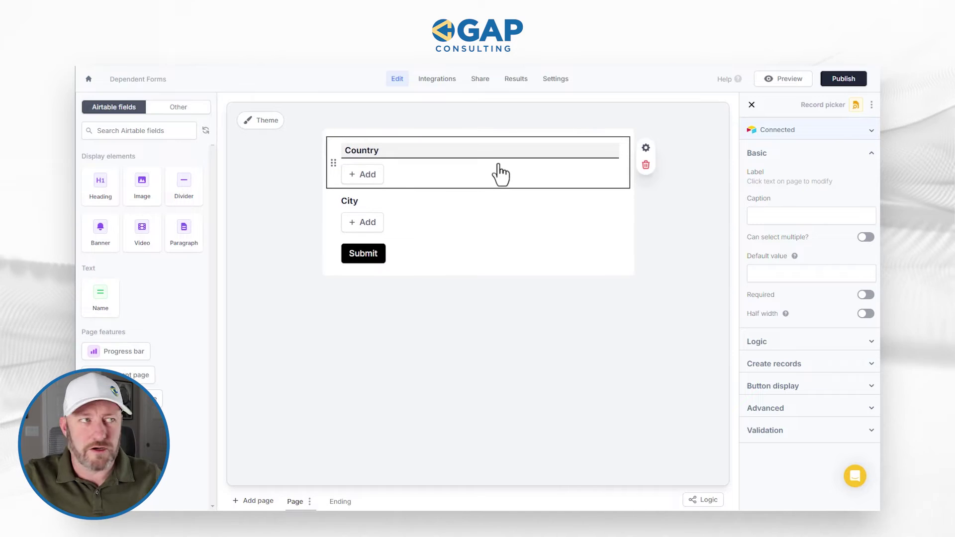
click(372, 180)
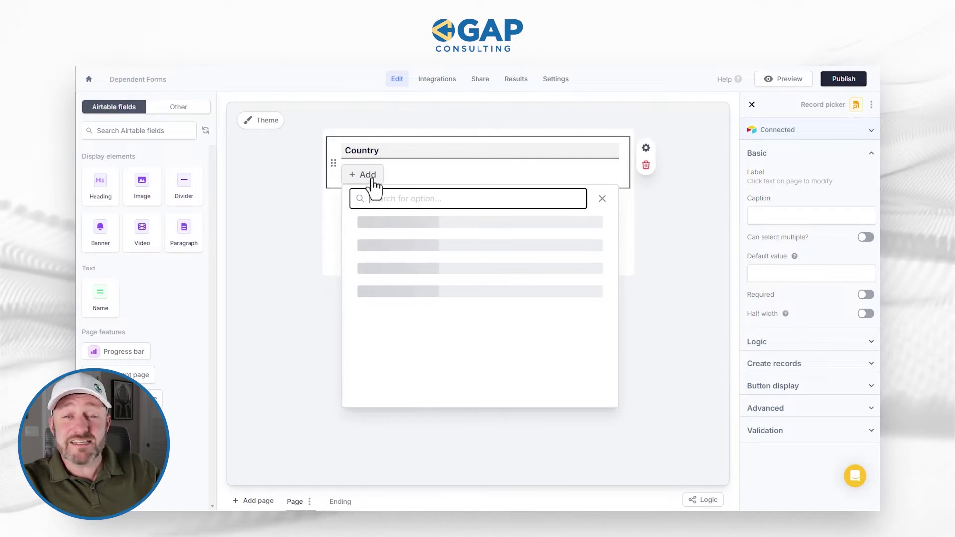
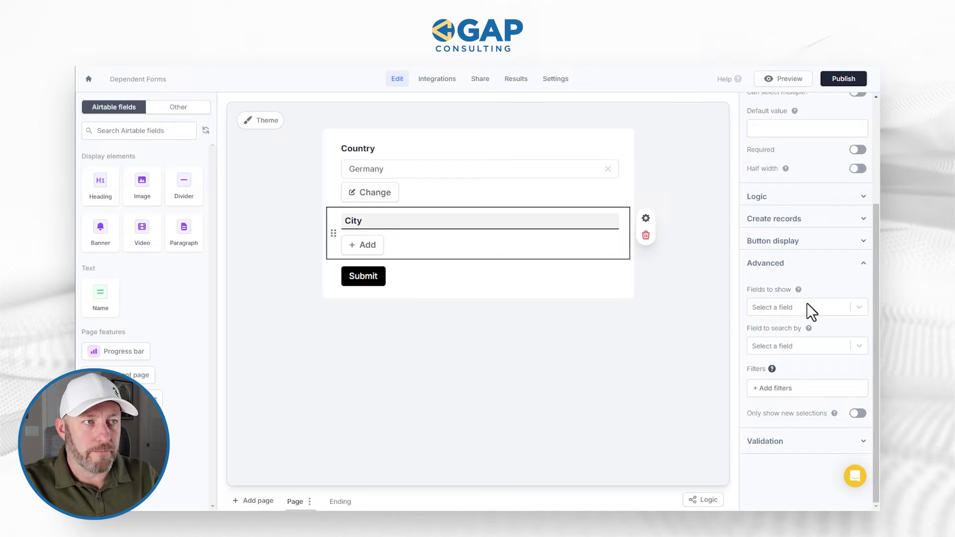
Check the Cities table in Airtable, and in Fillout set the City field to show and search by City Name
click(806, 304)
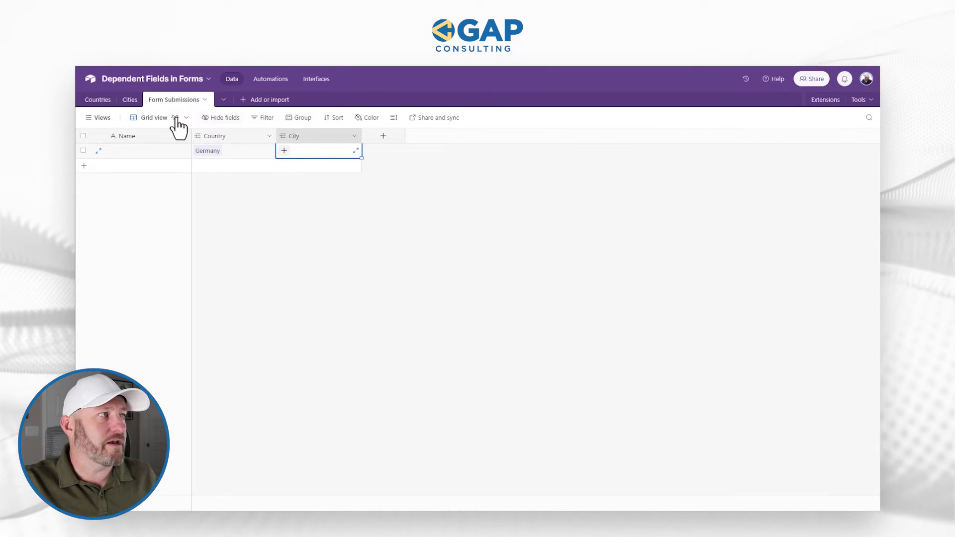
click(130, 102)
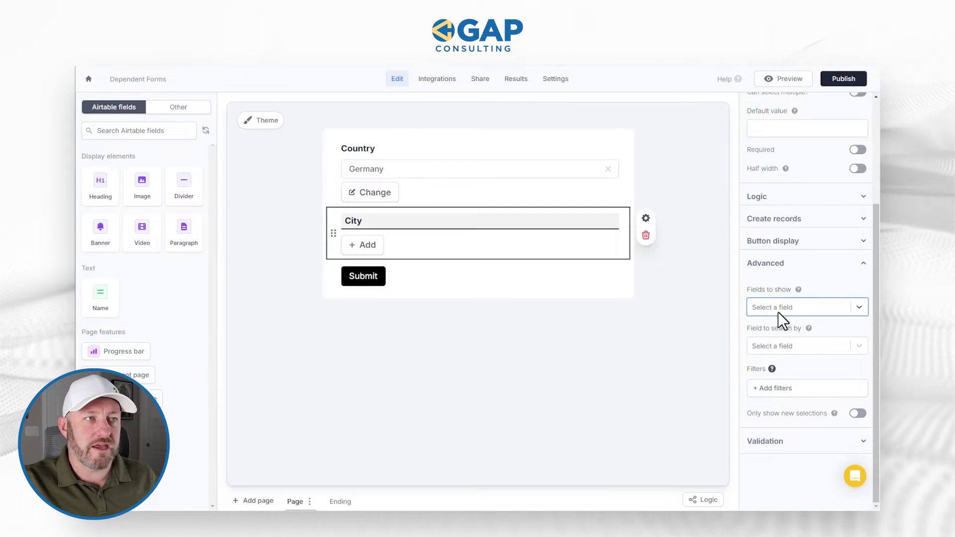
click(777, 309)
click(777, 331)
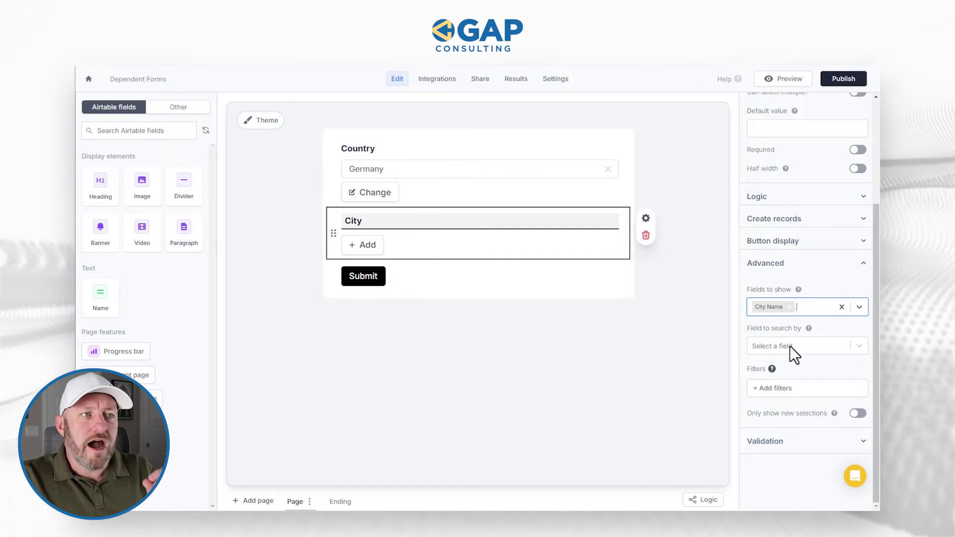
click(790, 346)
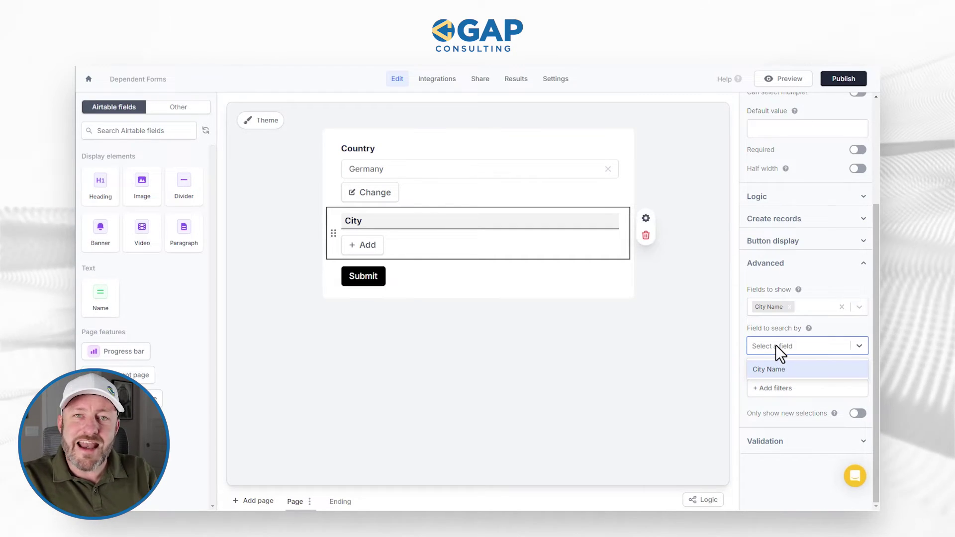
click(780, 370)
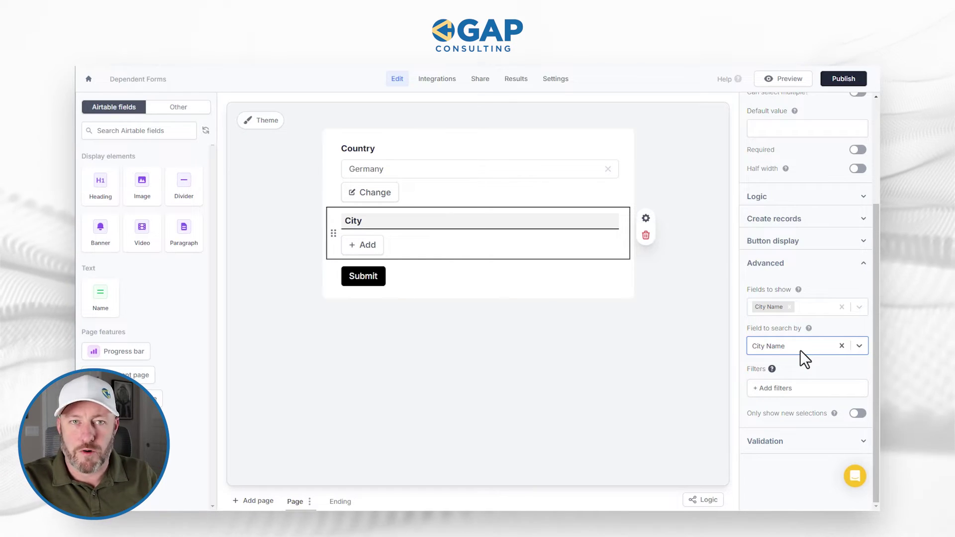
Add a filter condition to the City field's selectable records, based on the Countries field
click(777, 389)
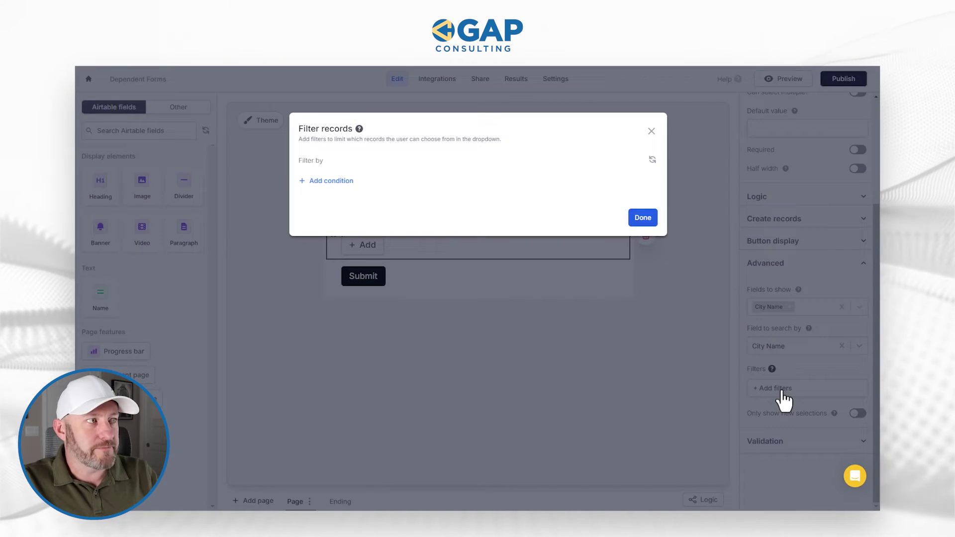
click(336, 182)
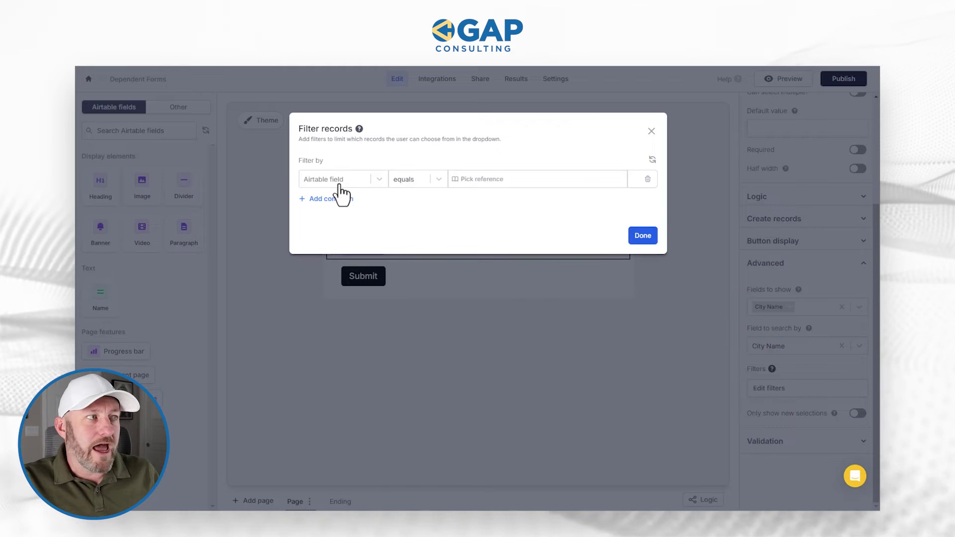
click(344, 182)
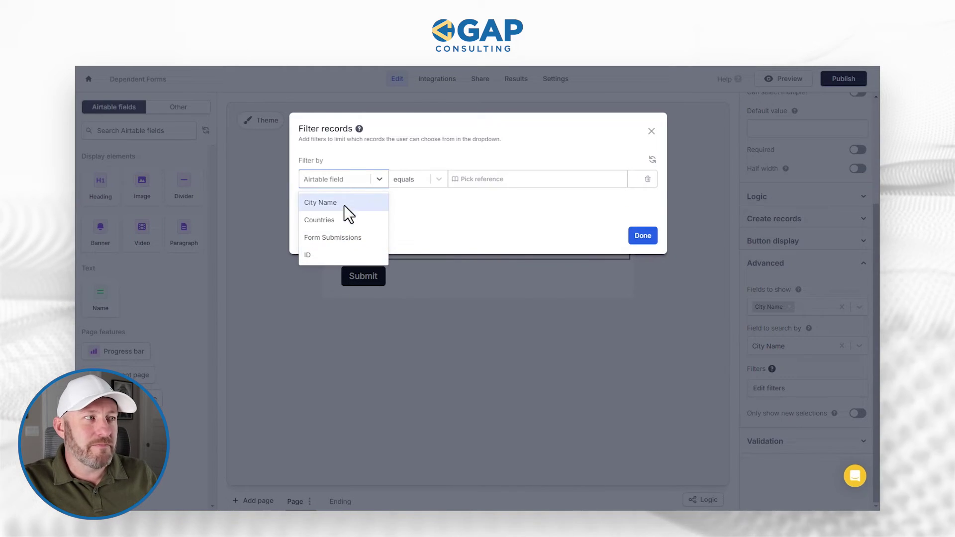
click(339, 230)
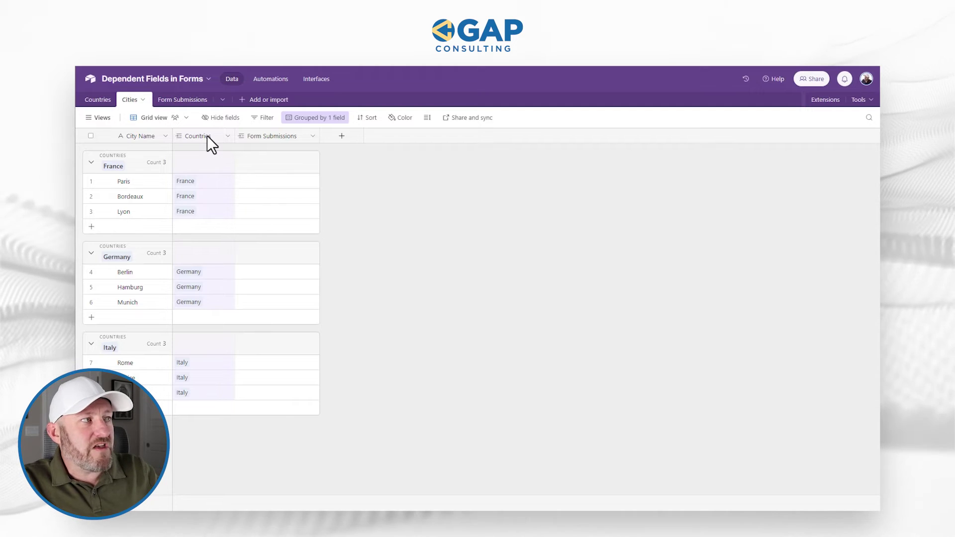
Switch to Airtable and compare the Countries field of the Cities table with the Country field of Form Submissions
click(207, 182)
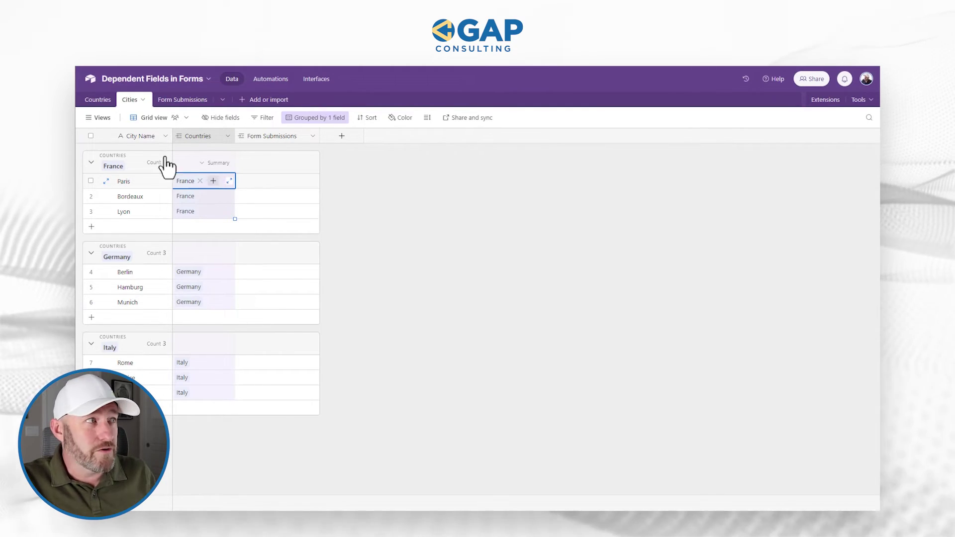
click(180, 101)
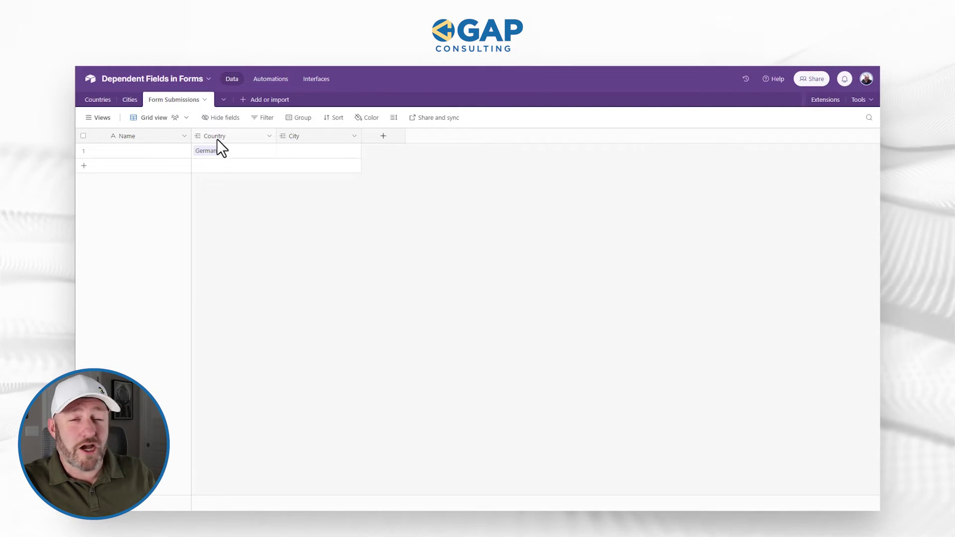
click(130, 101)
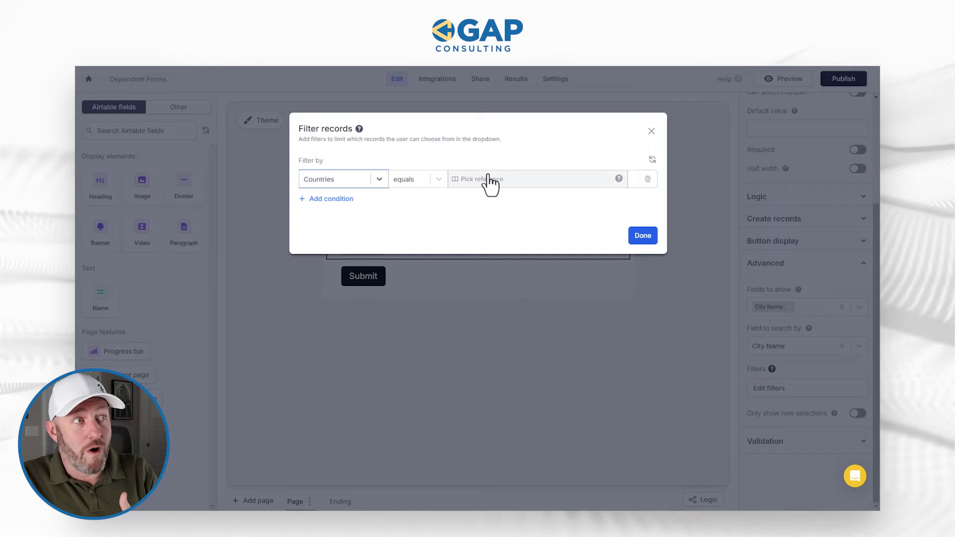
Back in Fillout, browse the reference values of the current page's Country field for the Countries equals condition
click(514, 184)
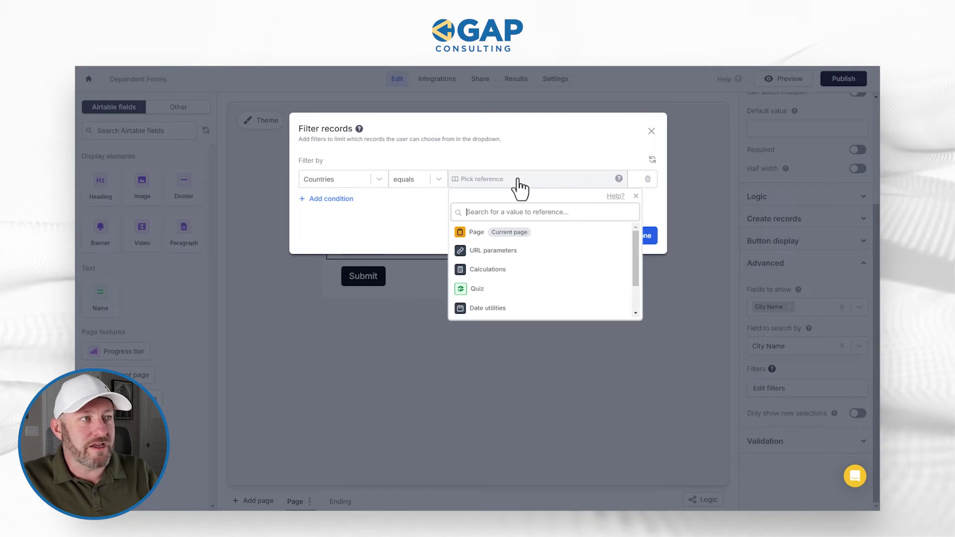
click(546, 232)
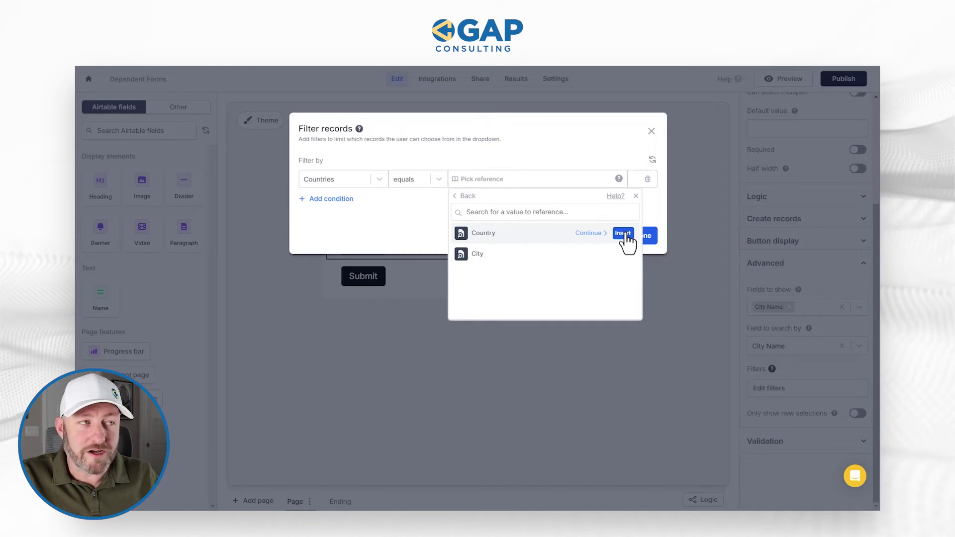
click(588, 233)
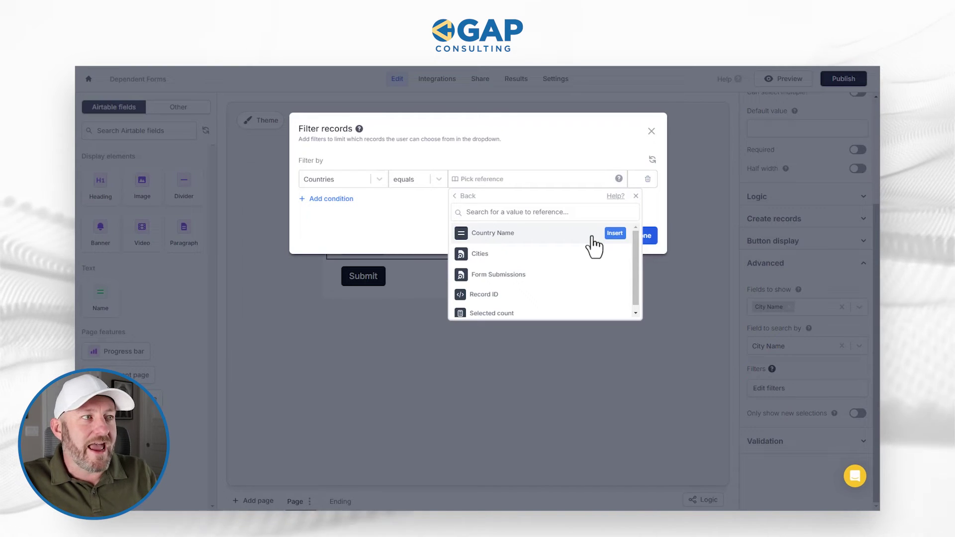
scroll(582, 298, down, 1)
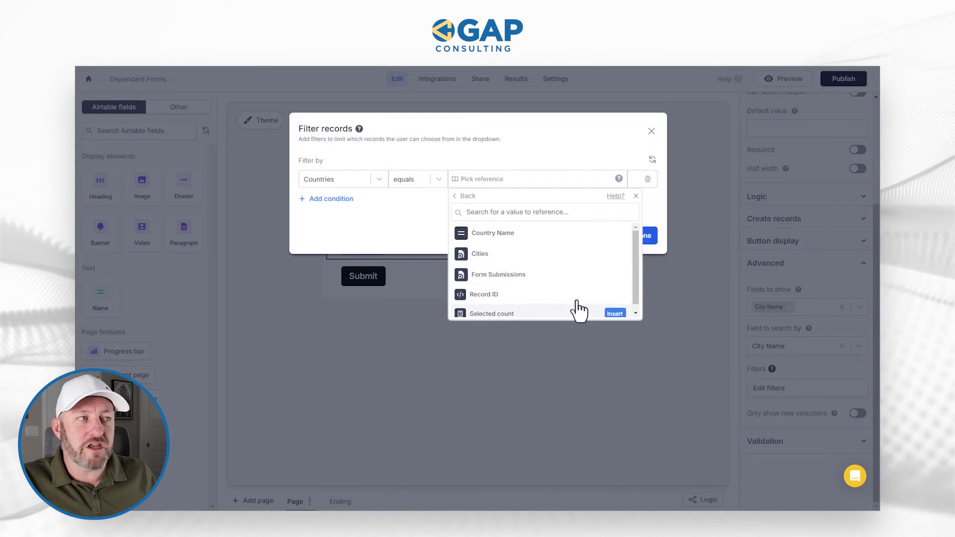
scroll(581, 278, up, 1)
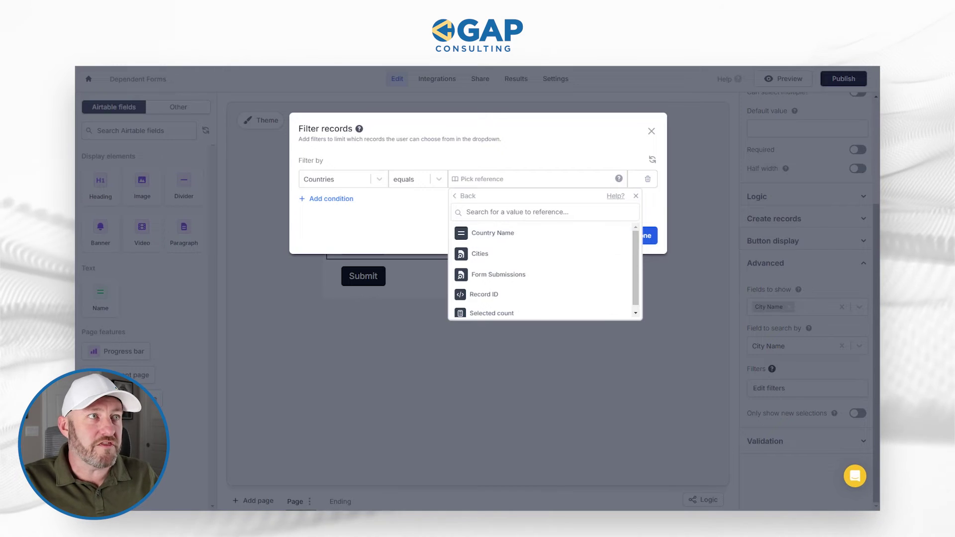
Switch to Airtable and examine how Country Name in the Countries table relates to the linked countries in Cities
click(617, 66)
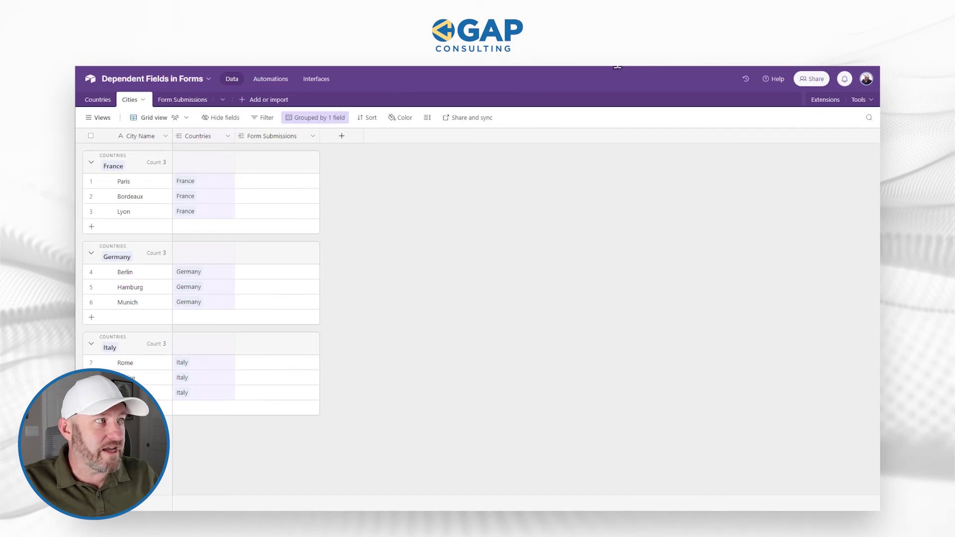
click(97, 102)
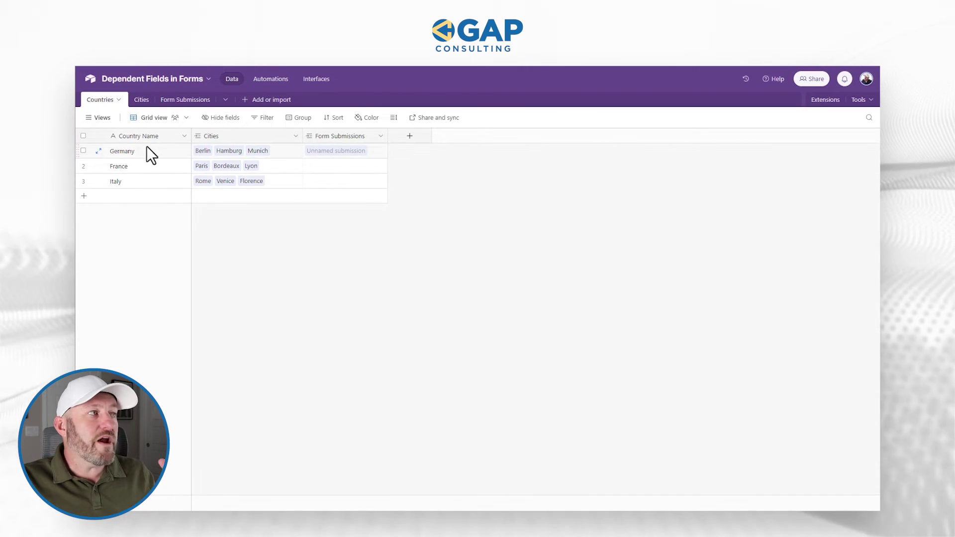
click(164, 117)
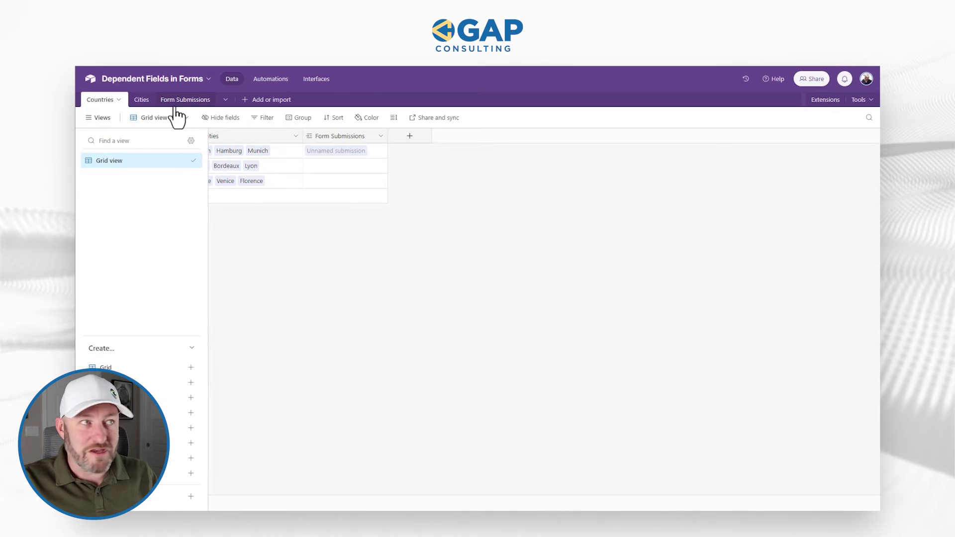
click(143, 102)
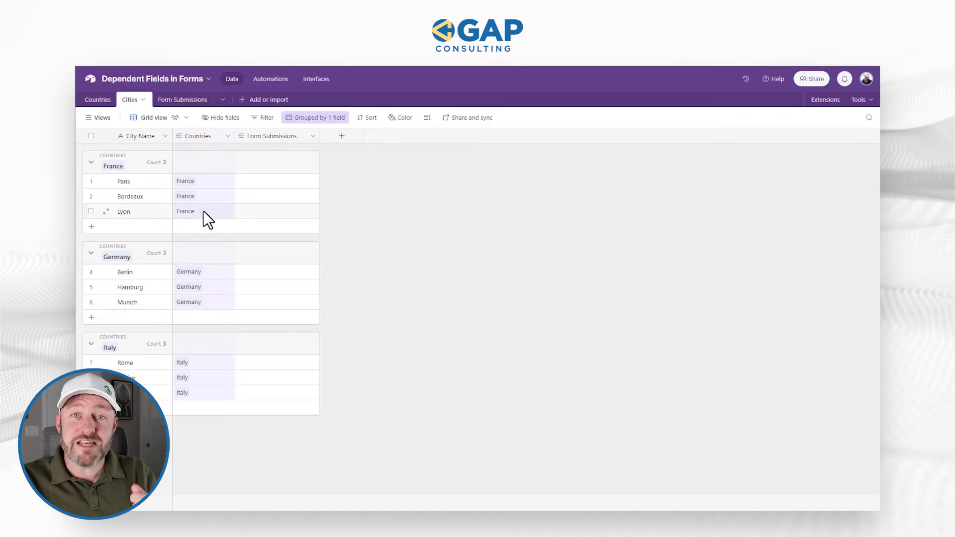
click(95, 103)
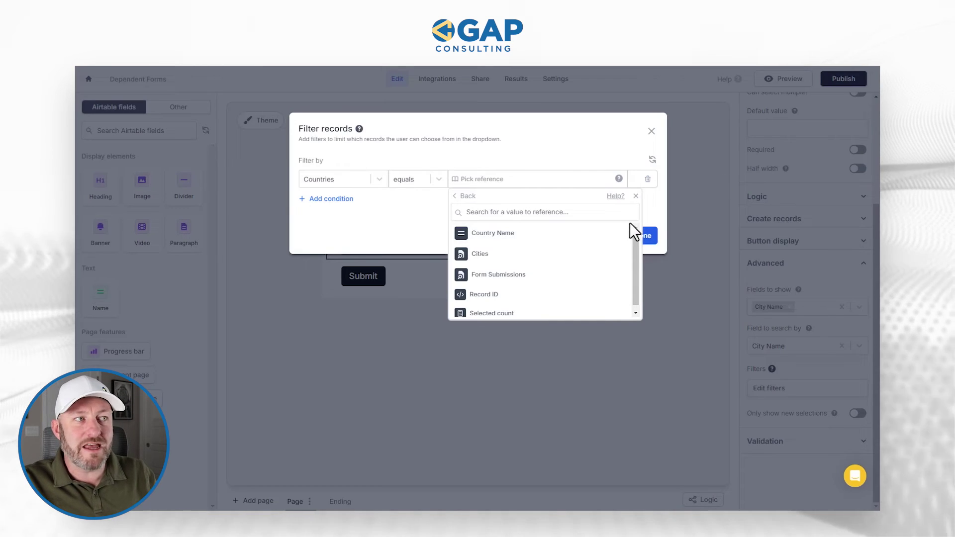
Back in Fillout, insert Country Name as the reference of the Countries equals condition and finish the filter
click(618, 235)
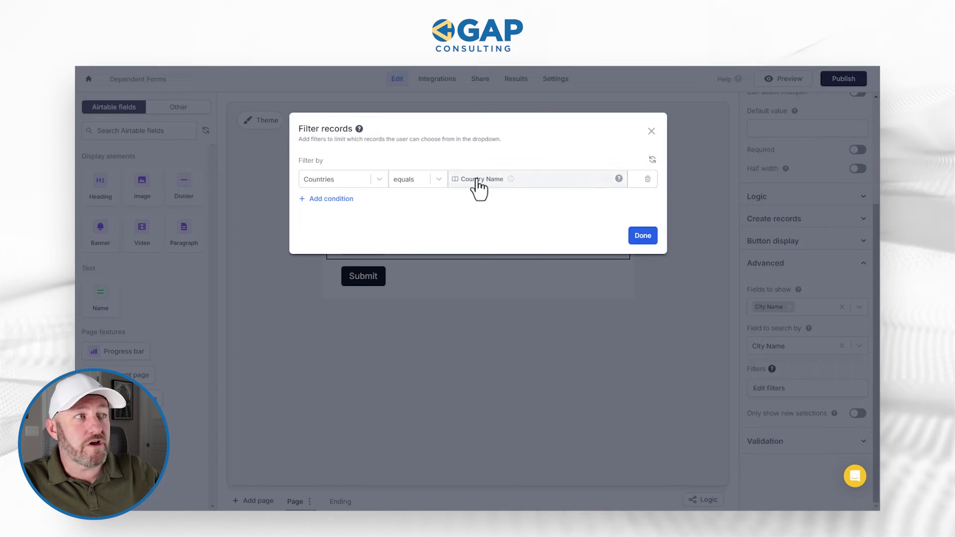
click(643, 237)
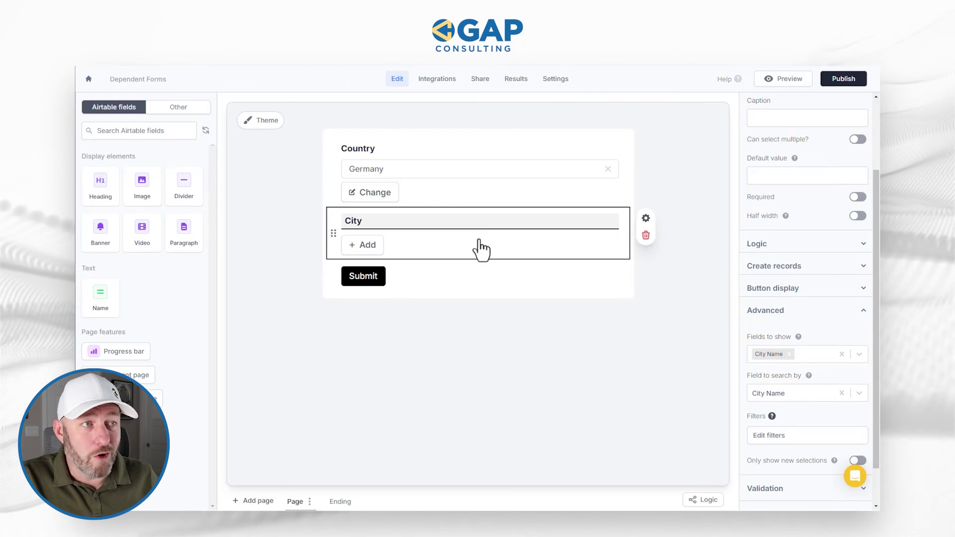
Add conditional logic to the City field so it shows only when Country is not empty
click(776, 256)
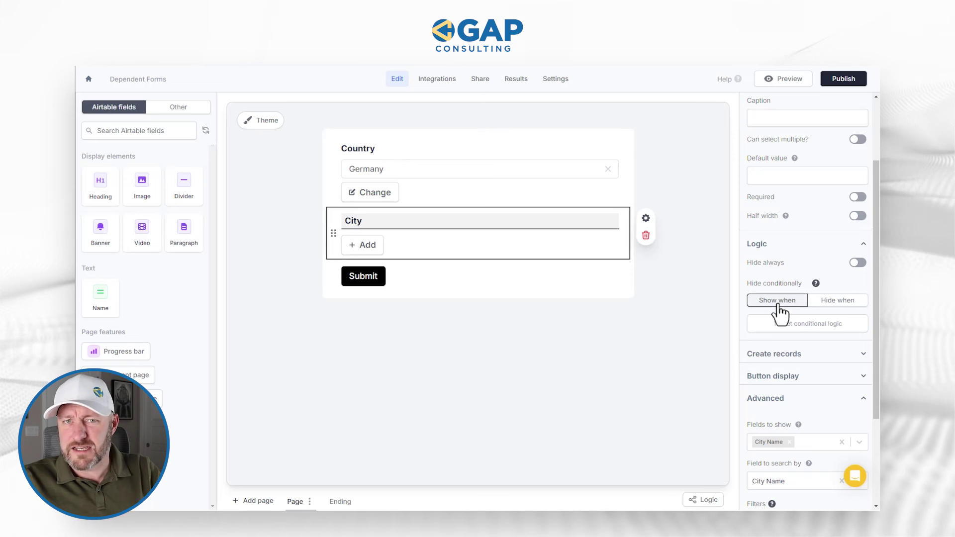
click(794, 329)
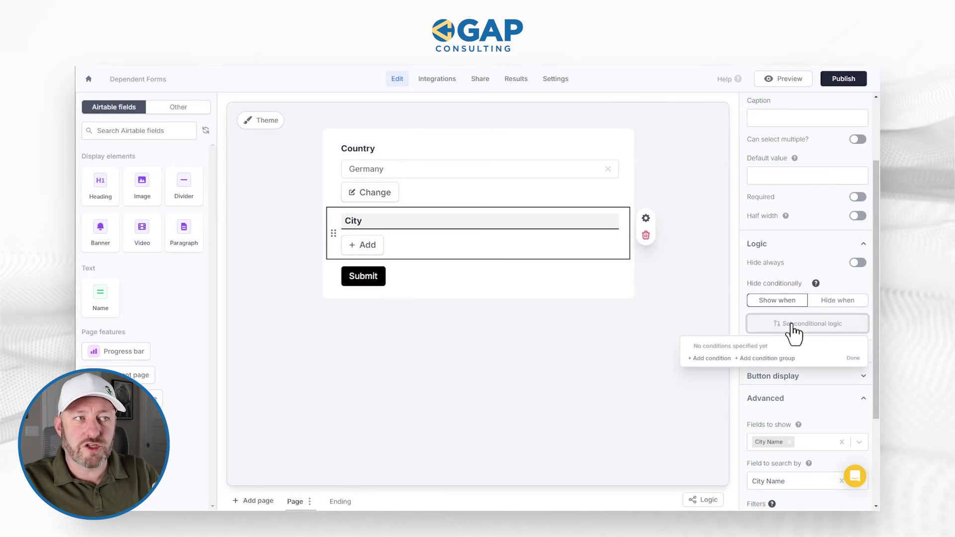
click(712, 359)
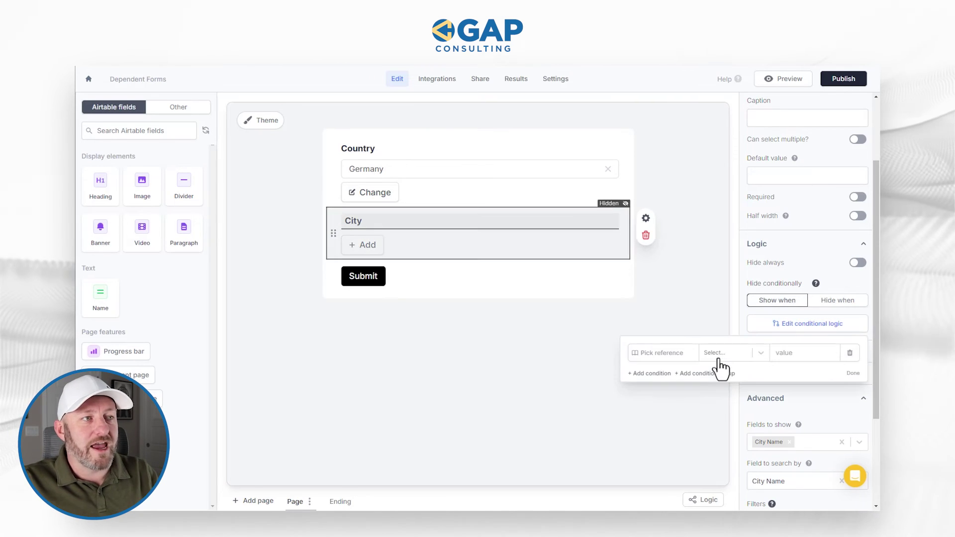
click(667, 354)
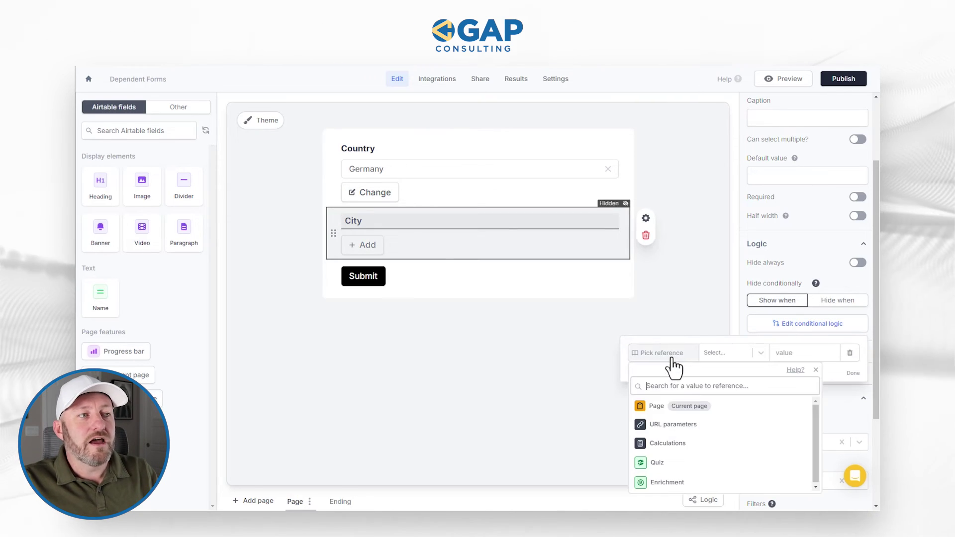
click(682, 407)
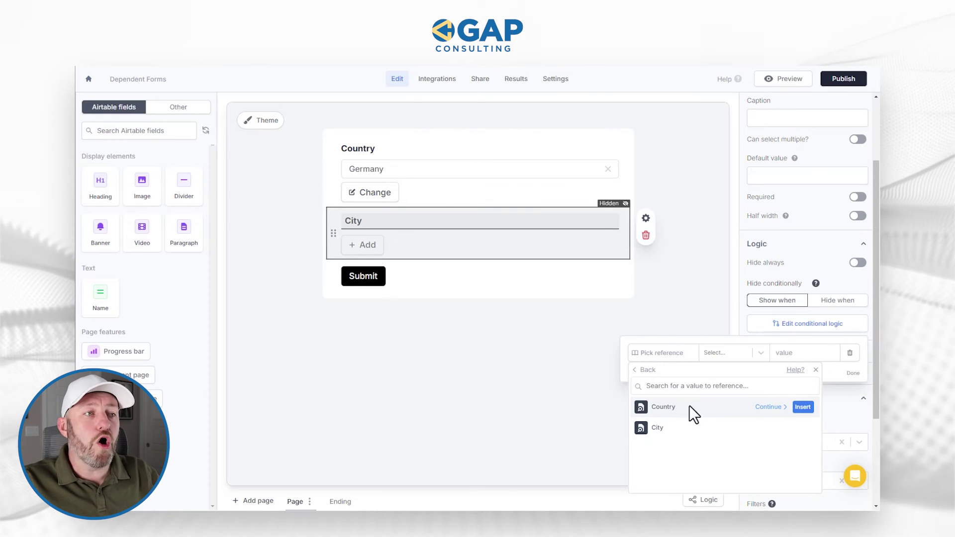
click(803, 407)
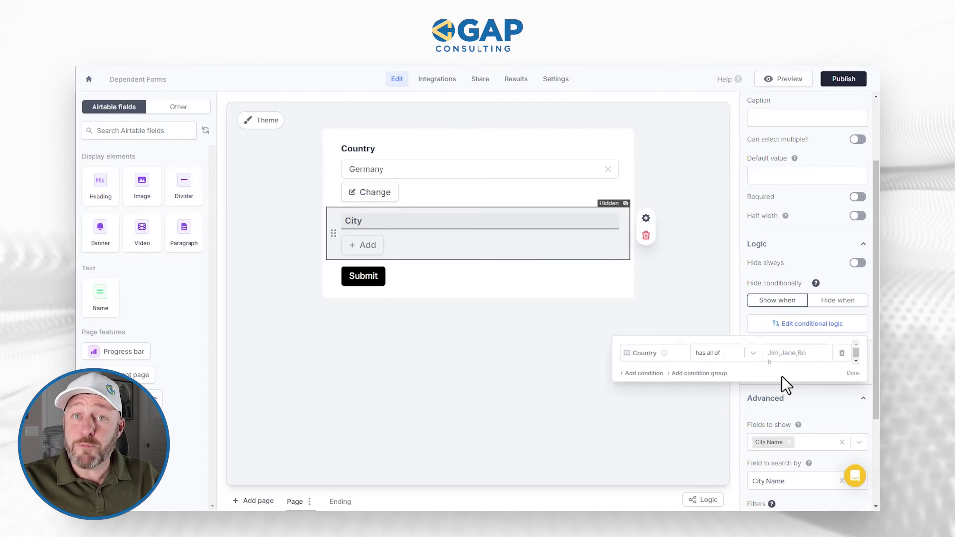
click(752, 354)
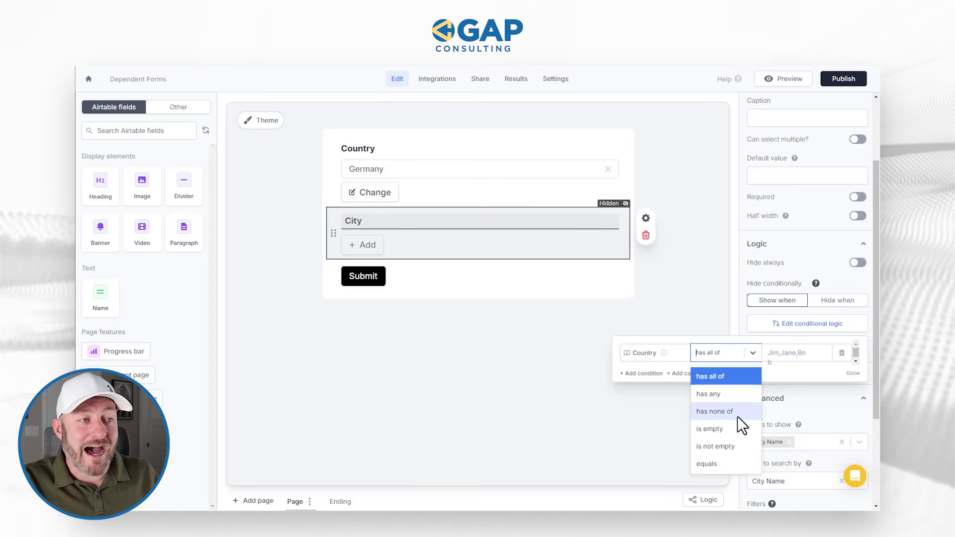
click(735, 444)
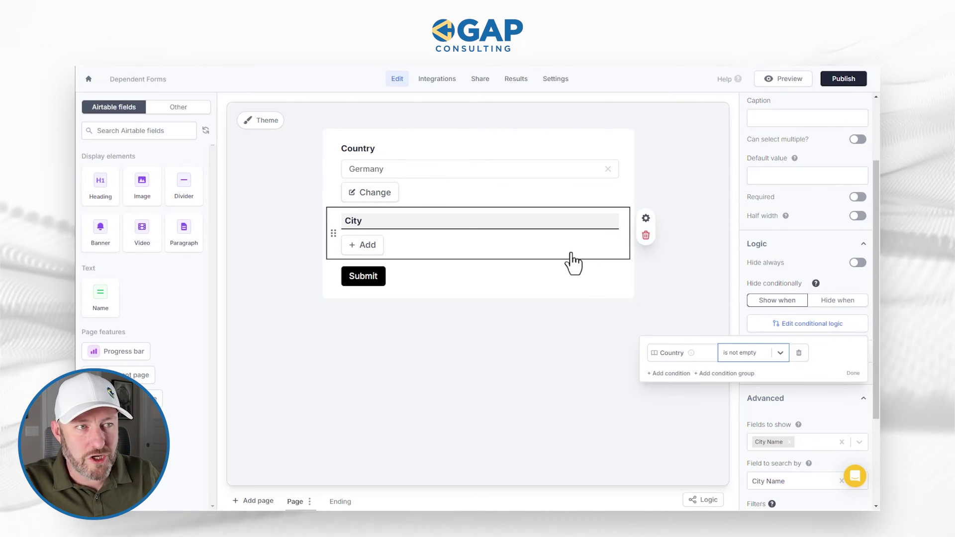
click(853, 373)
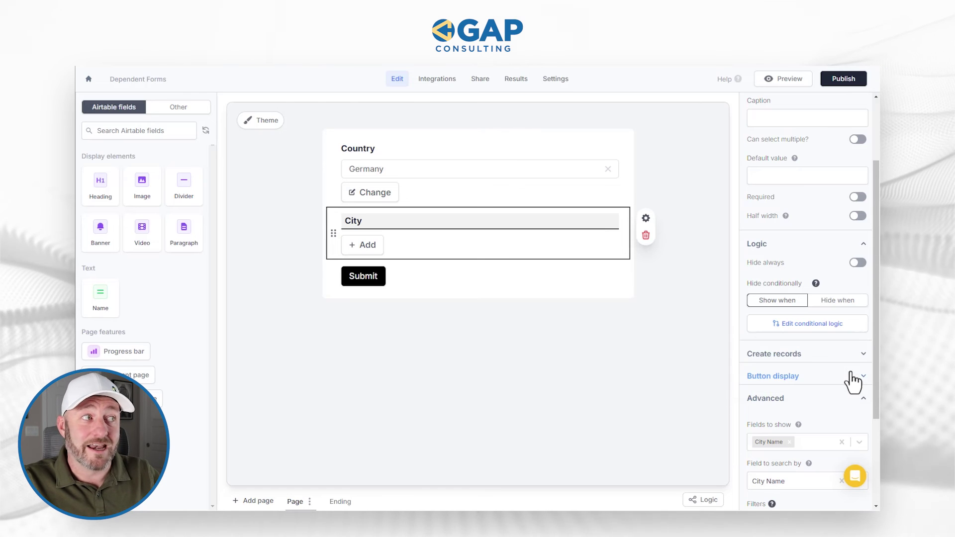
Deselect the City field and clear Germany from the Country field to test the City visibility condition
click(630, 378)
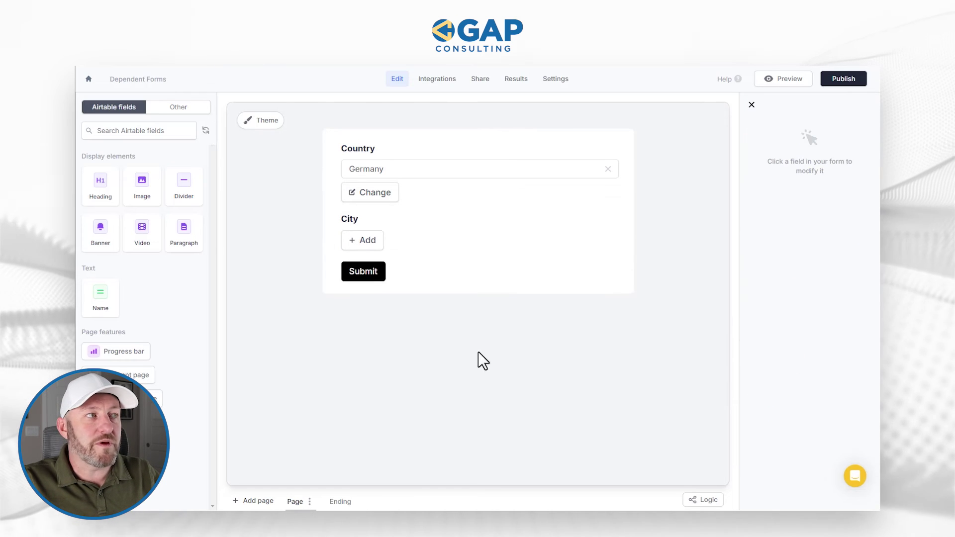
click(607, 170)
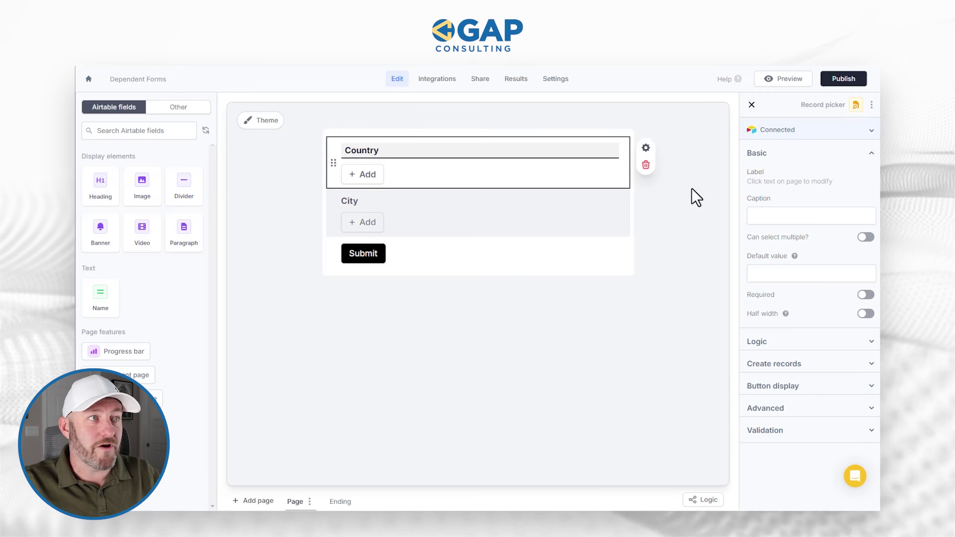
Select France as the Country in the form editor and check which options the City field offers
click(689, 214)
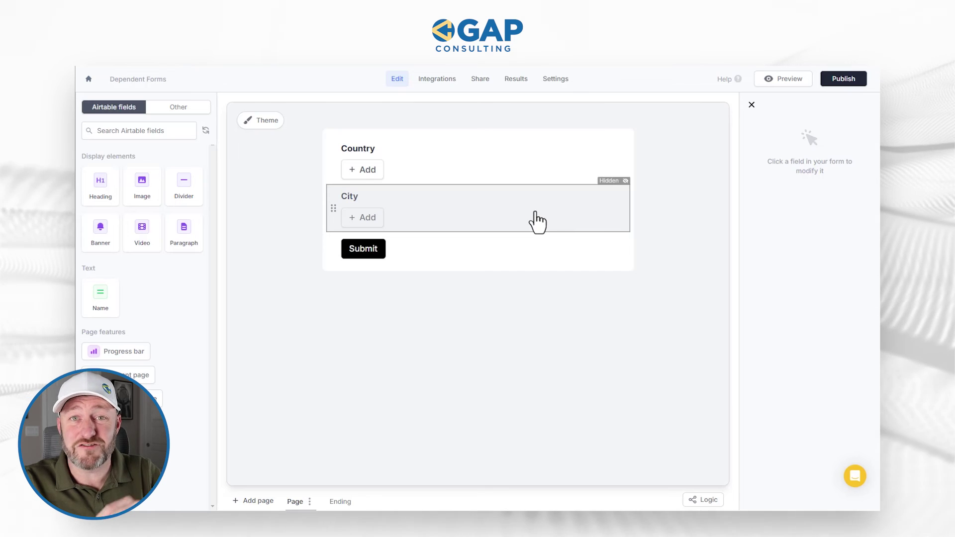
click(376, 174)
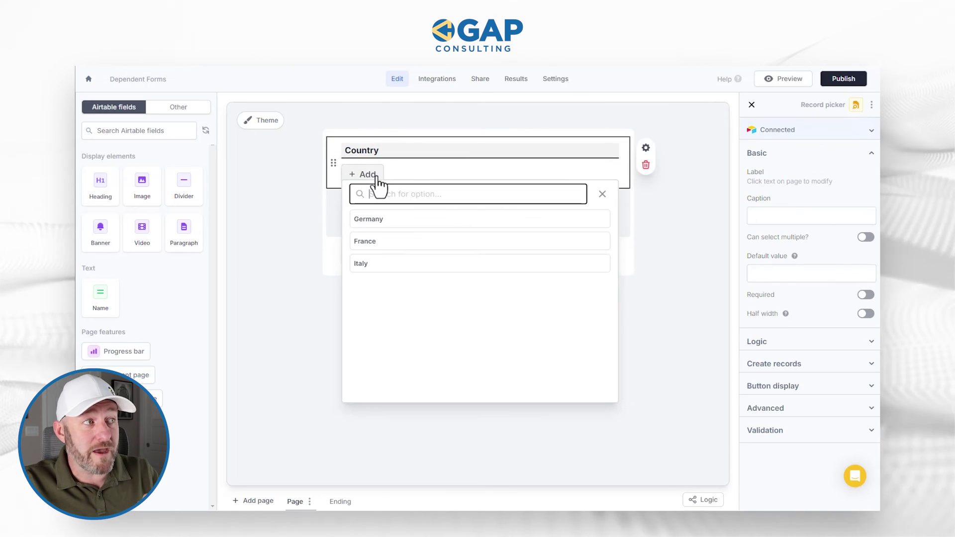
click(410, 242)
click(627, 361)
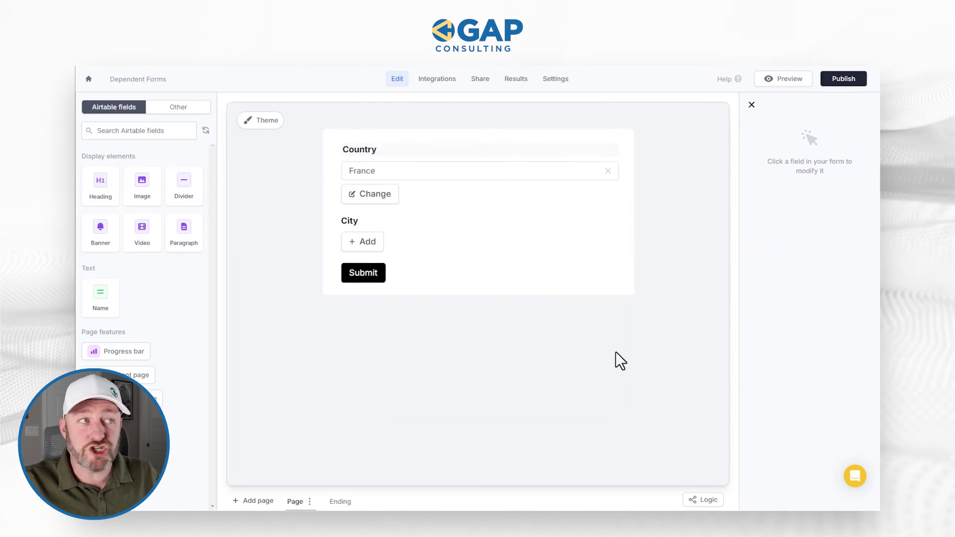
click(369, 242)
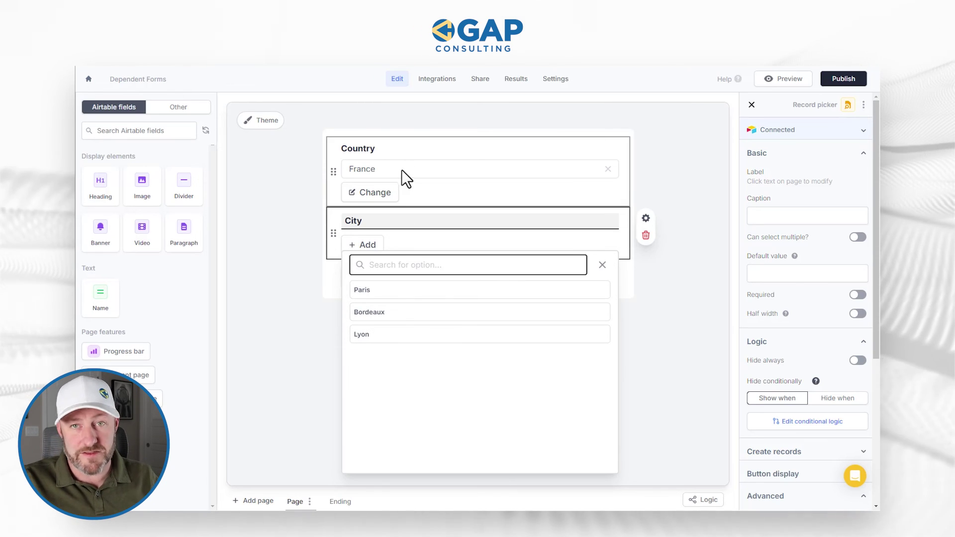
click(654, 169)
Publish the form, copy its link and open the live form in a new browser tab
click(846, 81)
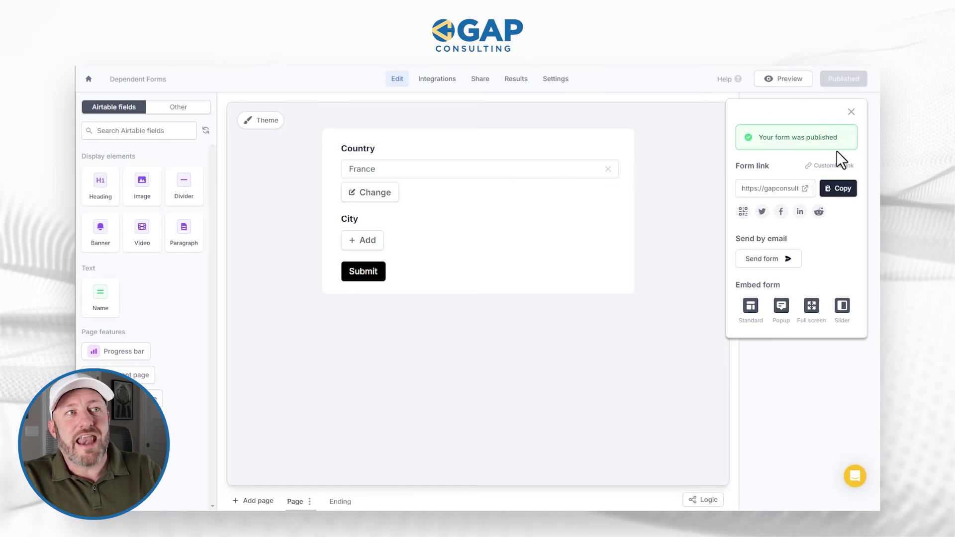
click(840, 197)
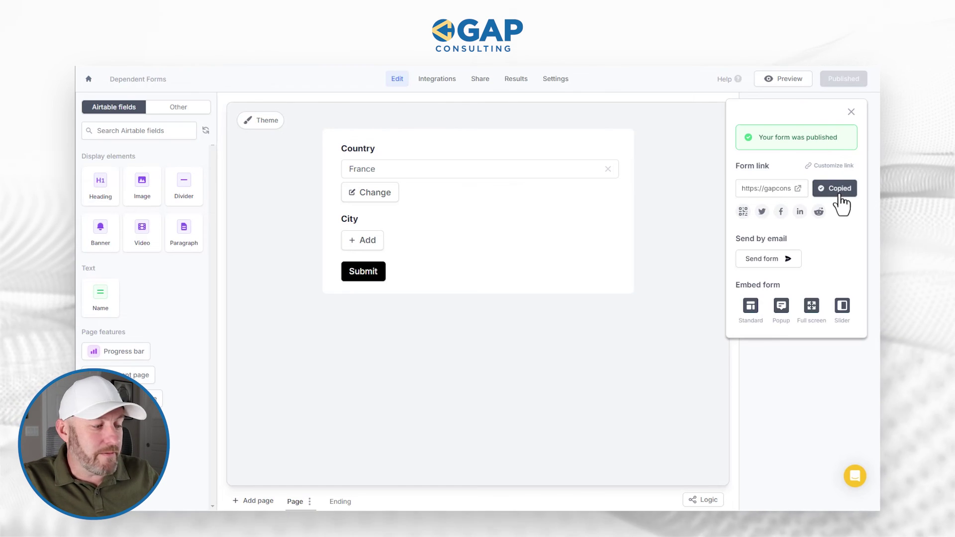
key(ctrl+t)
key(ctrl+v)
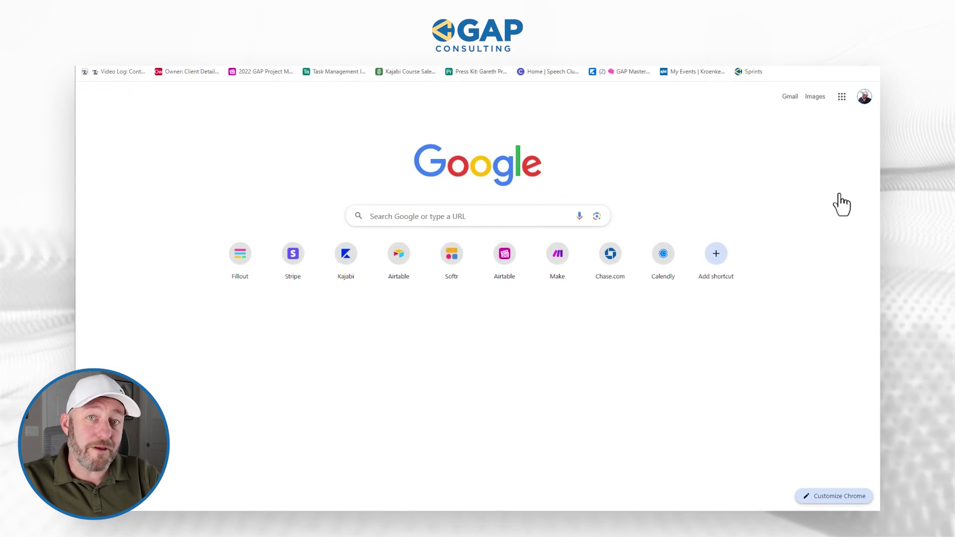
key(Return)
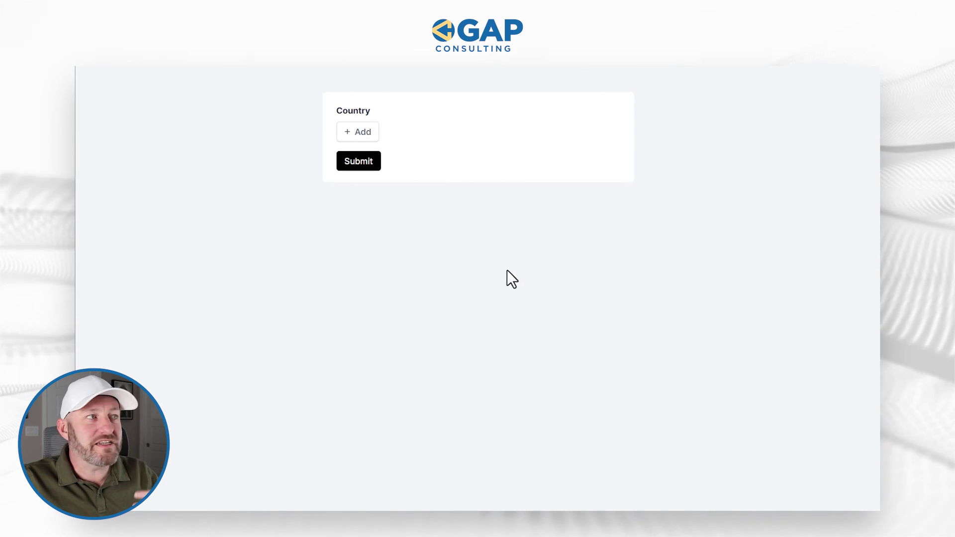
Fill in the live form with Germany as Country and Munich as City, and submit it
click(369, 143)
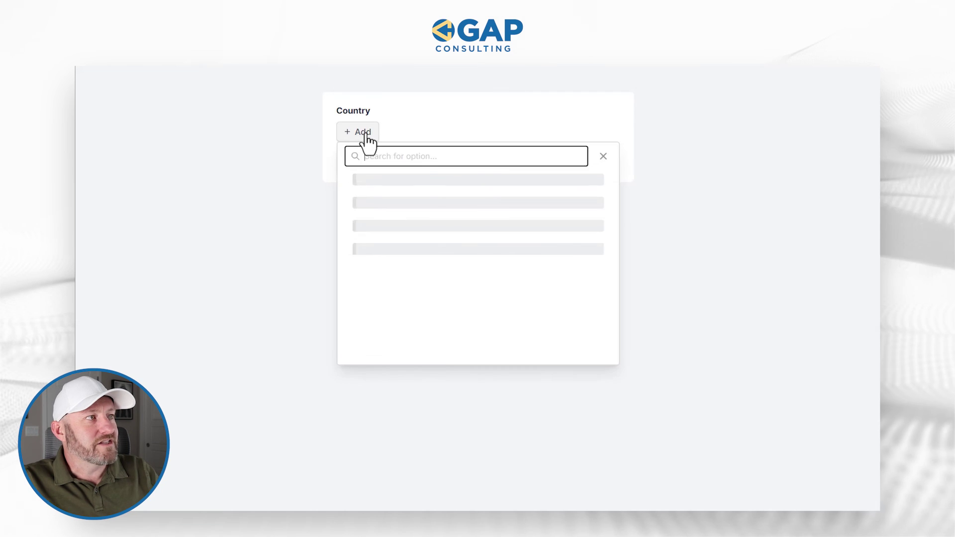
click(419, 182)
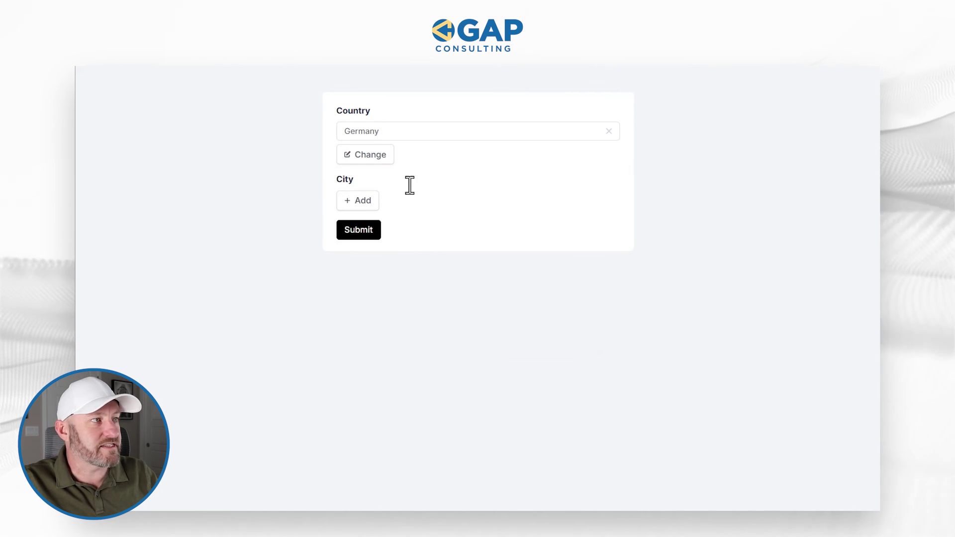
click(366, 205)
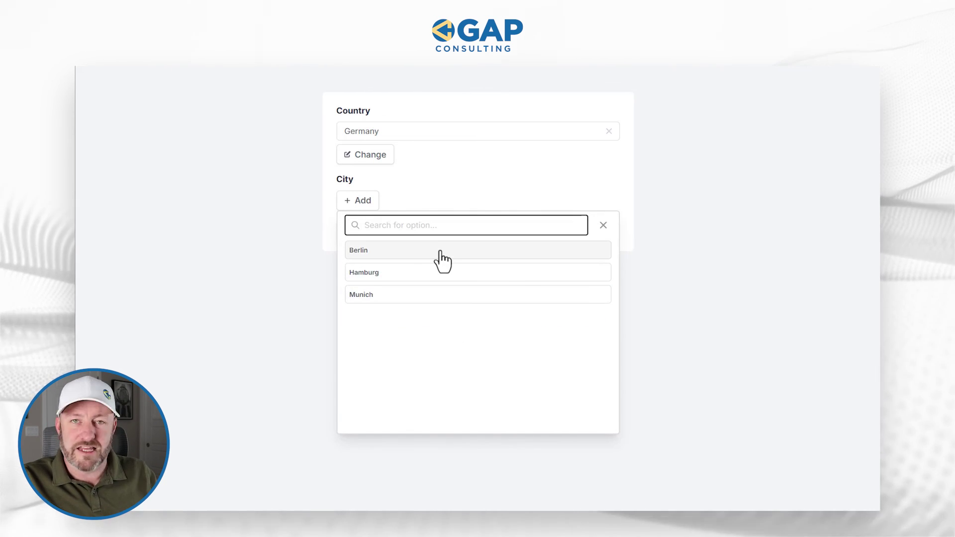
click(442, 296)
click(376, 254)
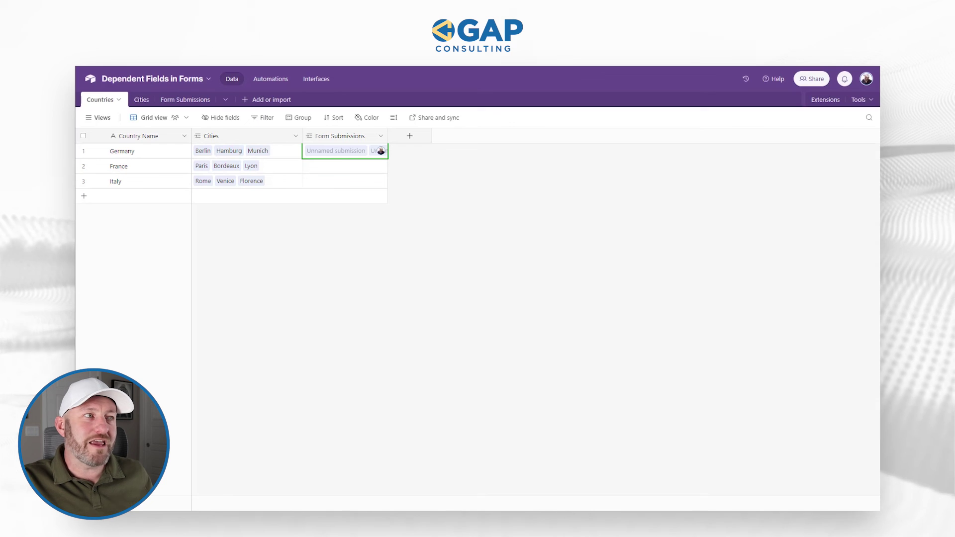
In Airtable's Form Submissions table, expand the second record to check its linked Country and City
click(198, 103)
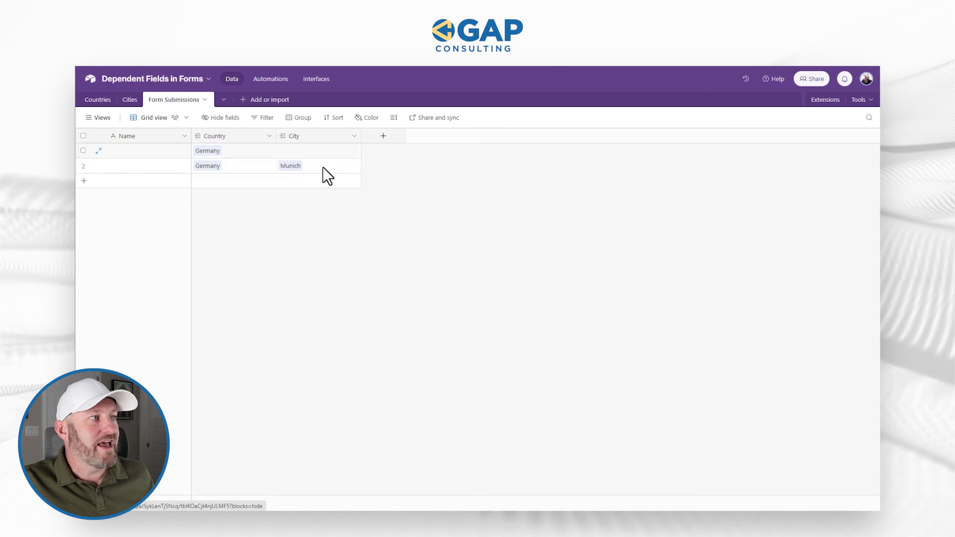
click(212, 168)
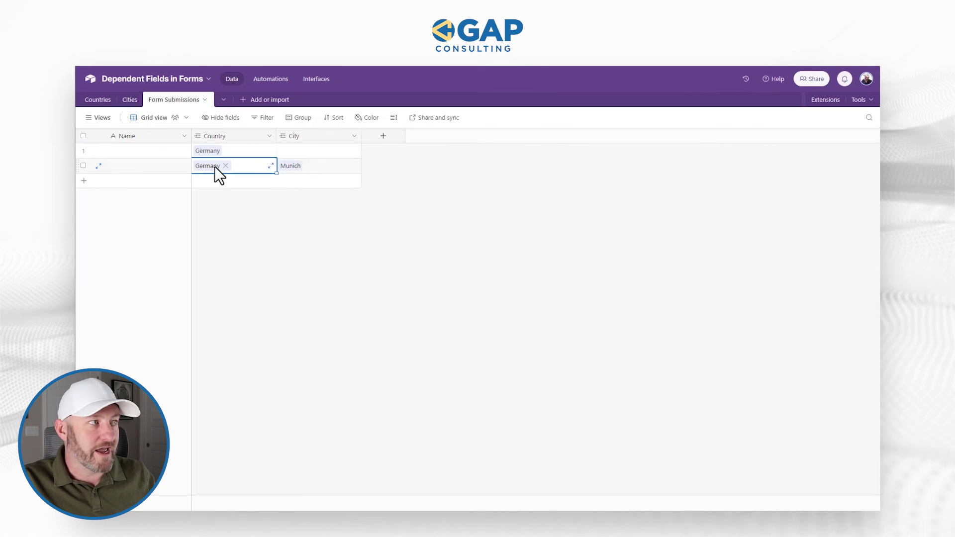
click(98, 166)
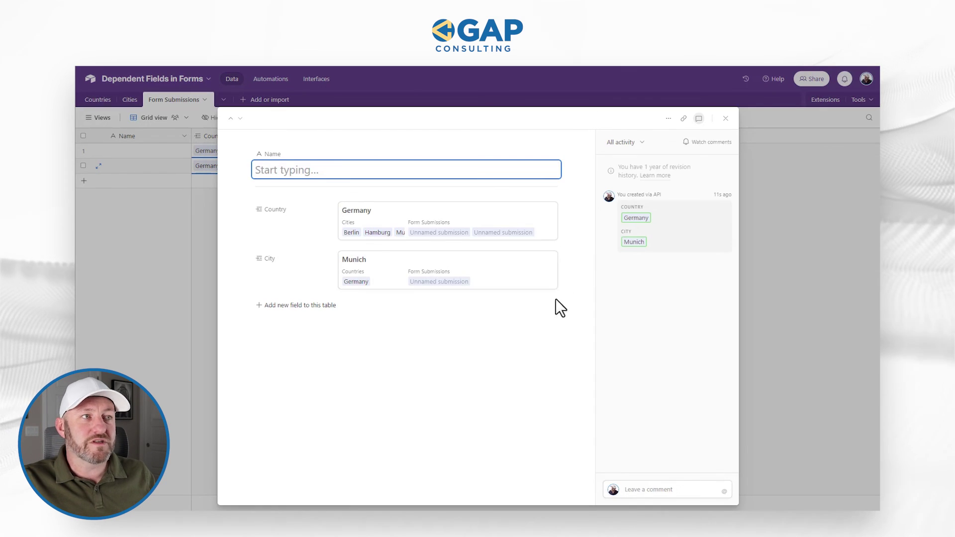